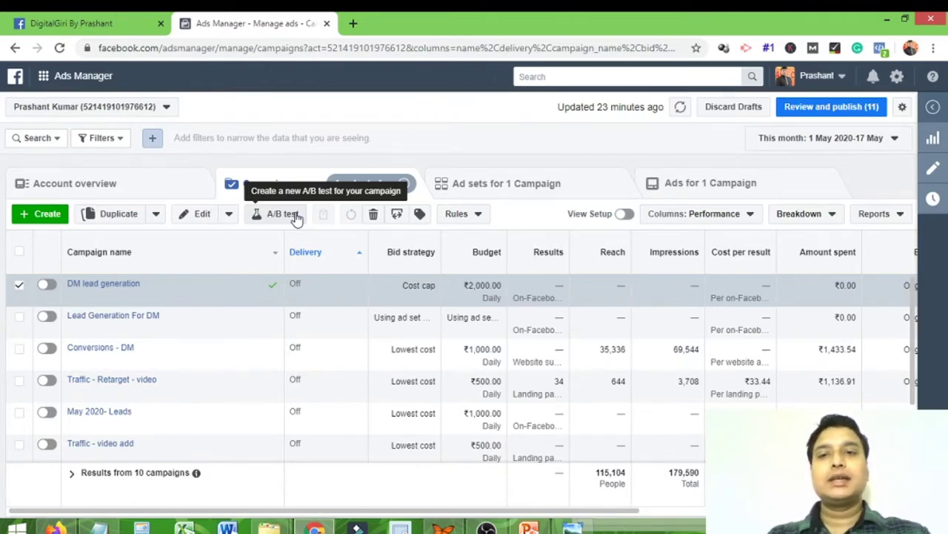
# Start a new campaign with Brand Awareness as its marketing objective
pyautogui.click(46, 215)
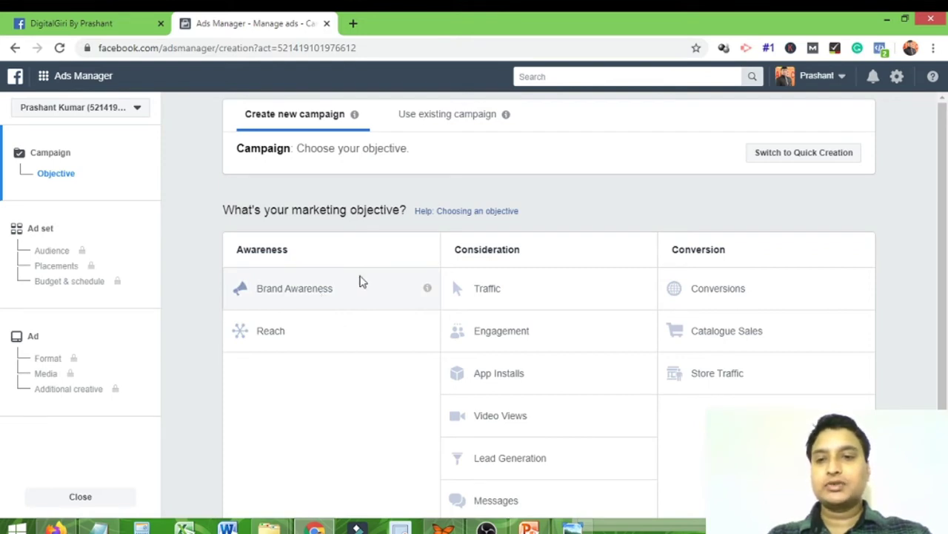
pyautogui.click(361, 281)
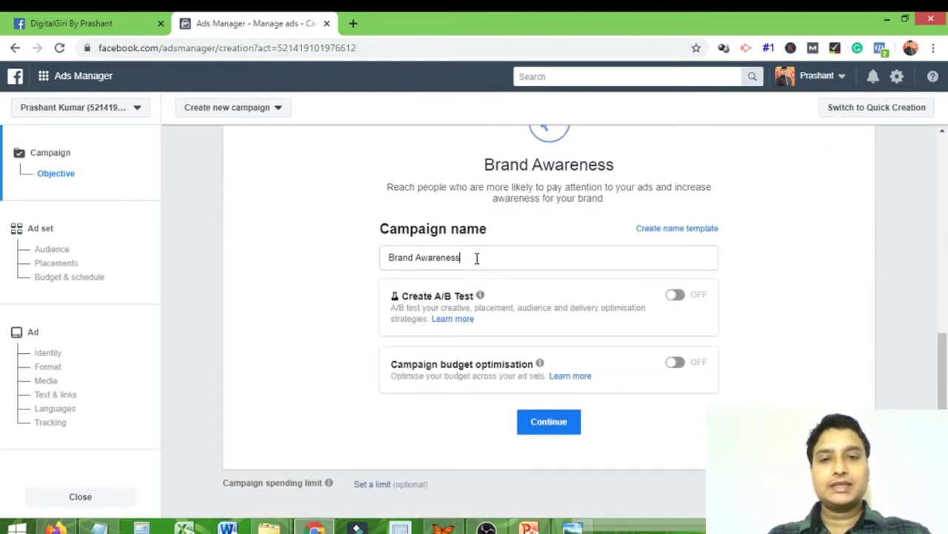
# Replace the default campaign name with "Test BA"
pyautogui.moveTo(477, 258); pyautogui.dragTo(378, 260)
pyautogui.write('T')
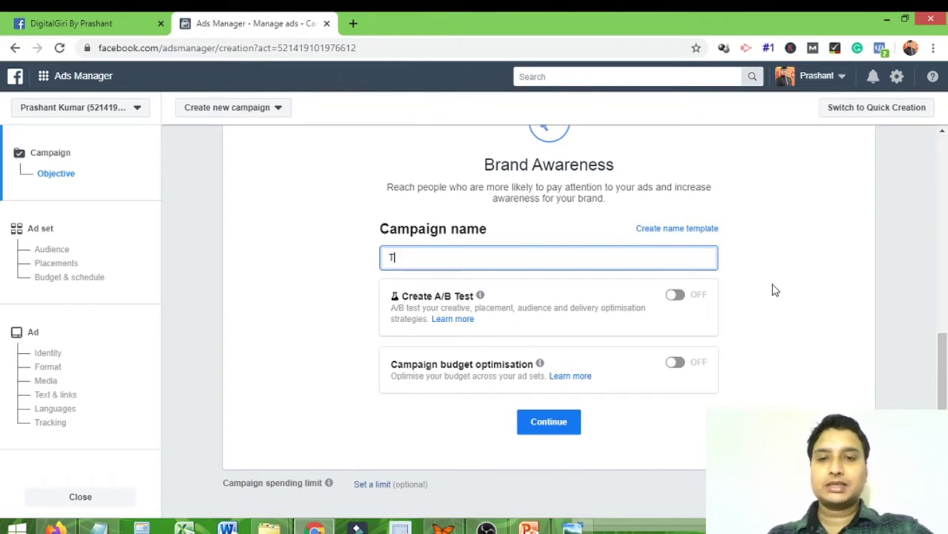
pyautogui.press('BackSpace')
pyautogui.press('BackSpace')
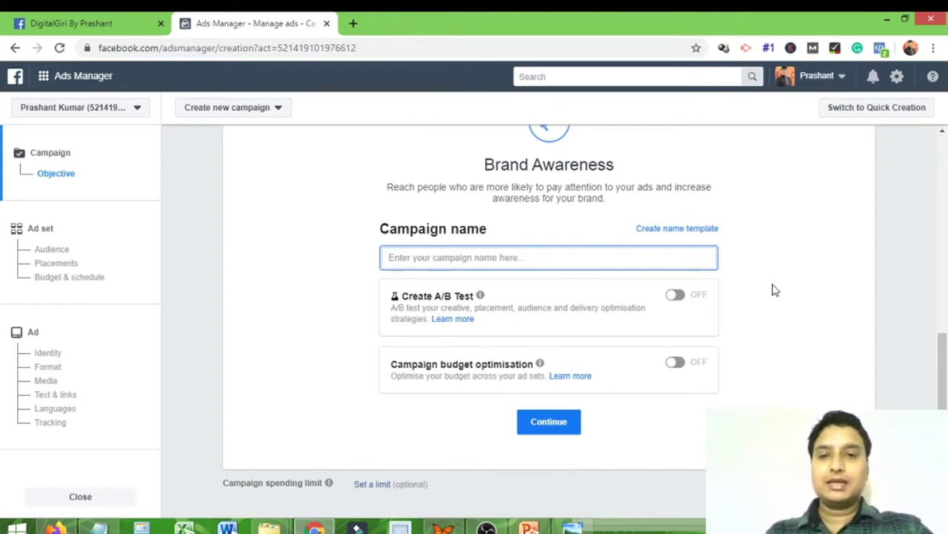
pyautogui.write('test a')
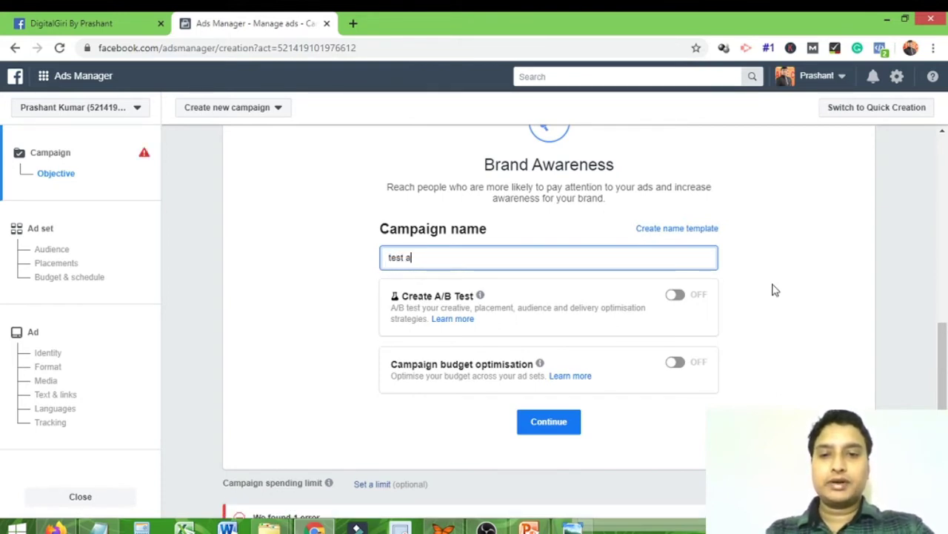
pyautogui.scroll(5, 771, 289)
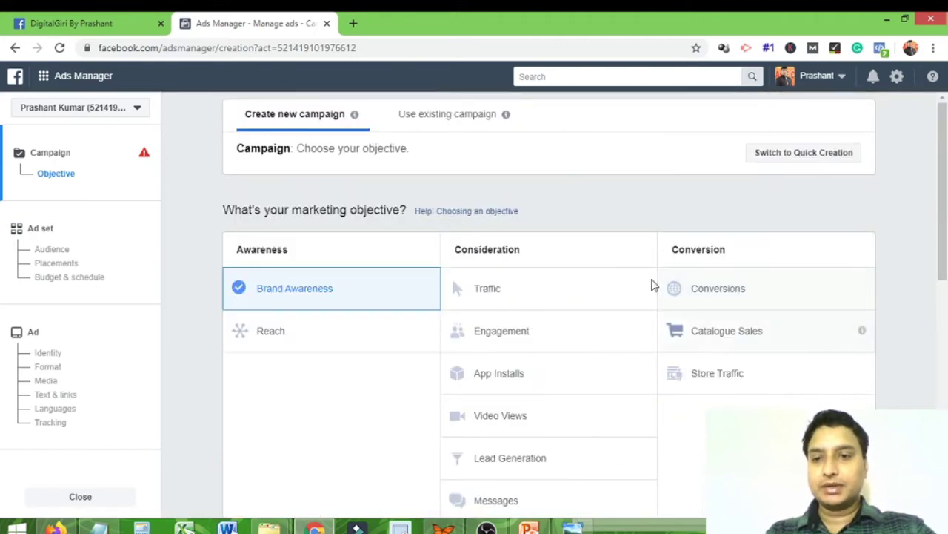
pyautogui.scroll(-3, 500, 330)
pyautogui.scroll(-3, 518, 353)
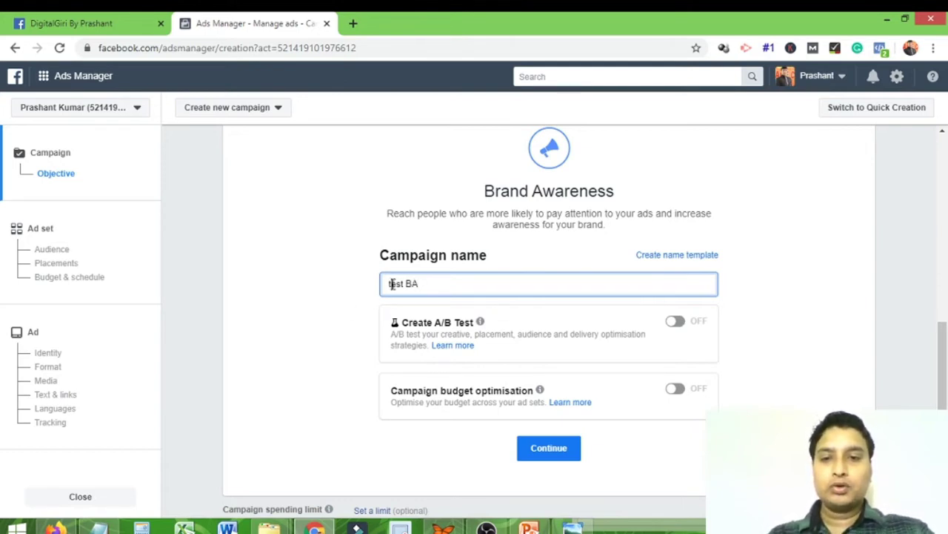
pyautogui.write('T')
pyautogui.click(307, 286)
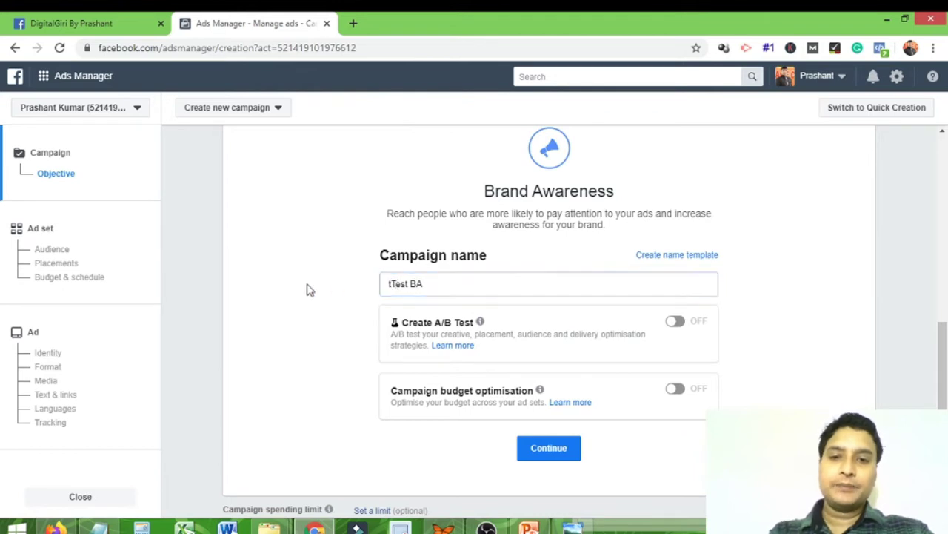
pyautogui.click(393, 281)
pyautogui.press('BackSpace')
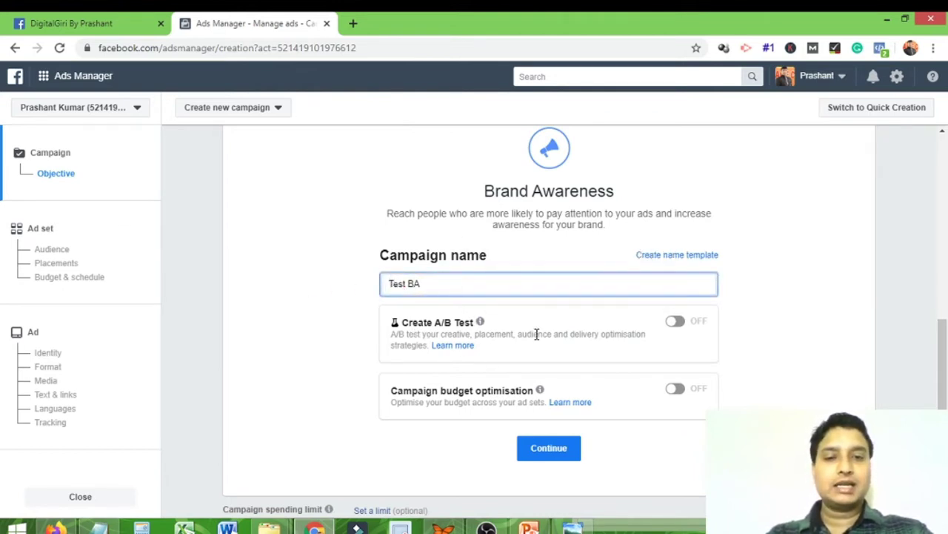
pyautogui.click(331, 304)
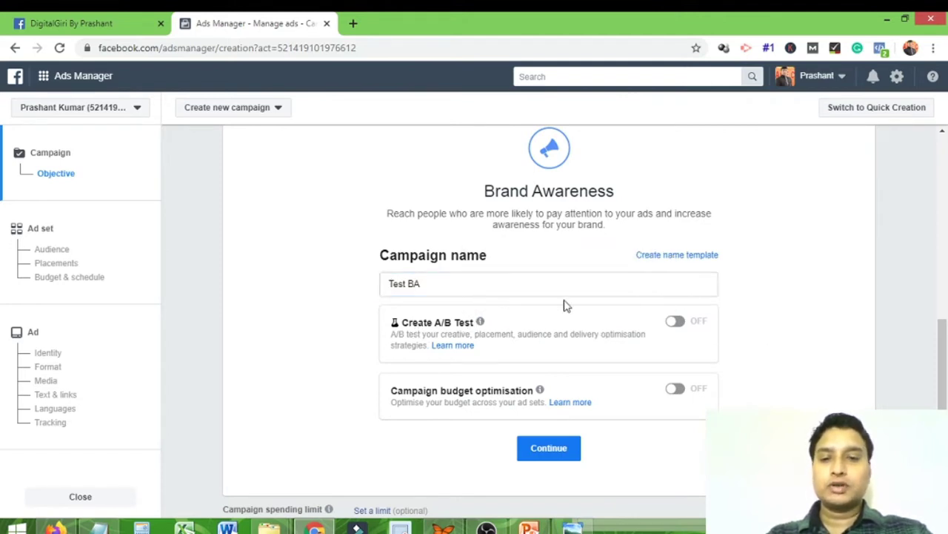
# Turn on campaign budget optimisation for the campaign, leaving the A/B test off
pyautogui.scroll(-1, 564, 305)
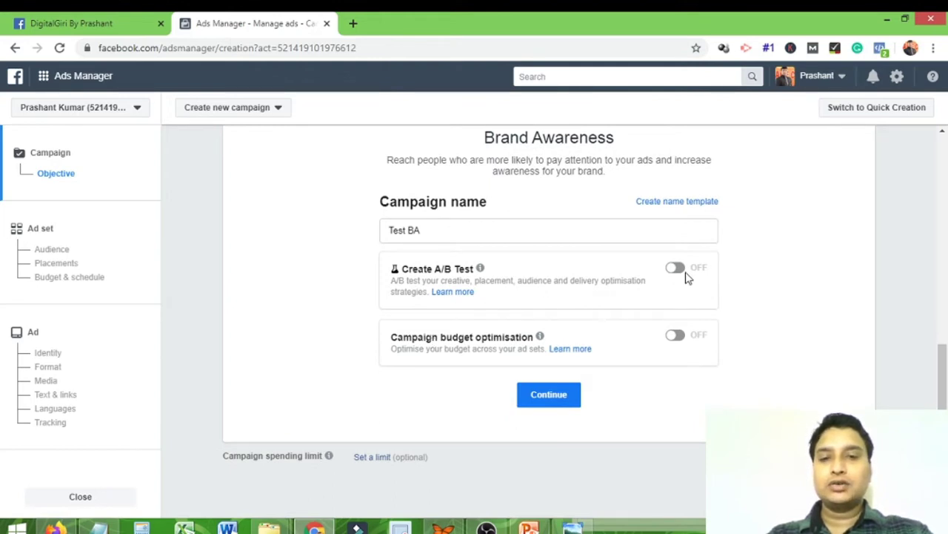
pyautogui.click(675, 336)
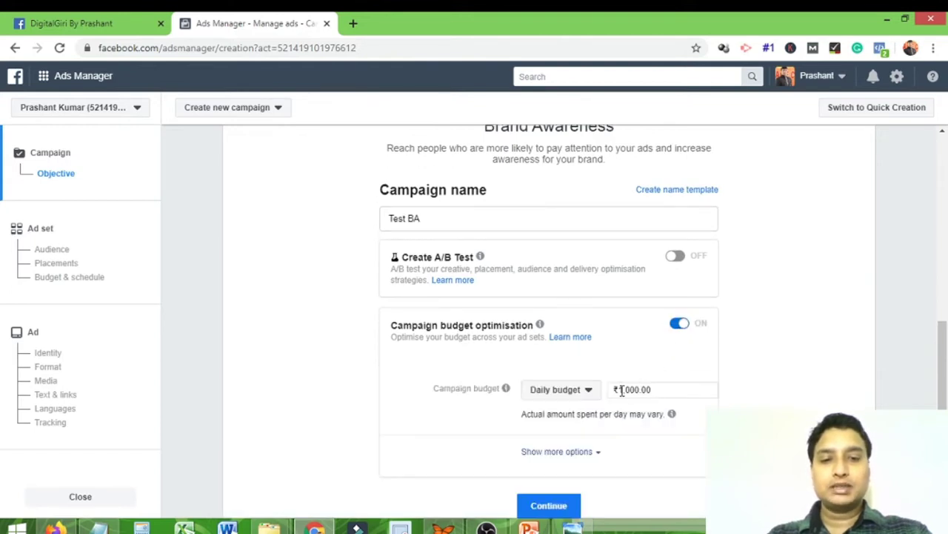
pyautogui.scroll(-2, 778, 365)
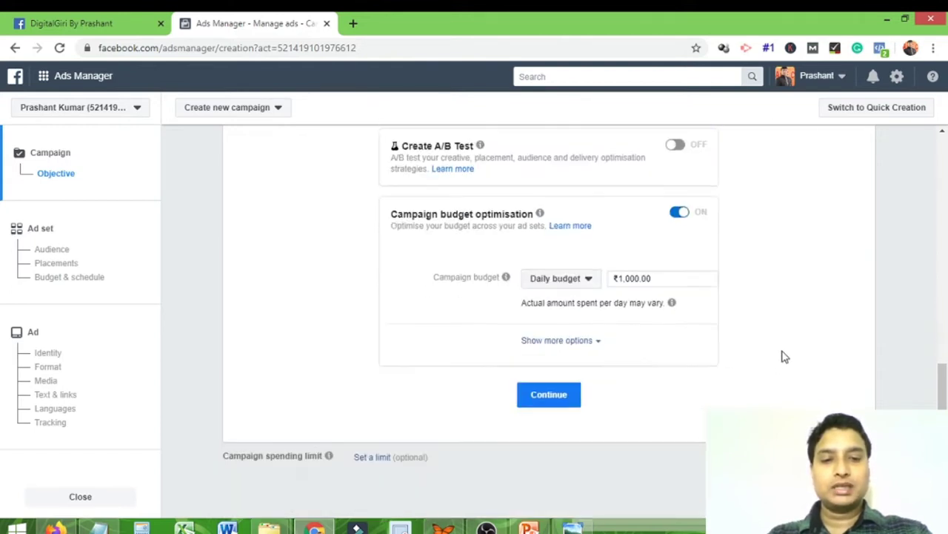
pyautogui.scroll(2, 484, 251)
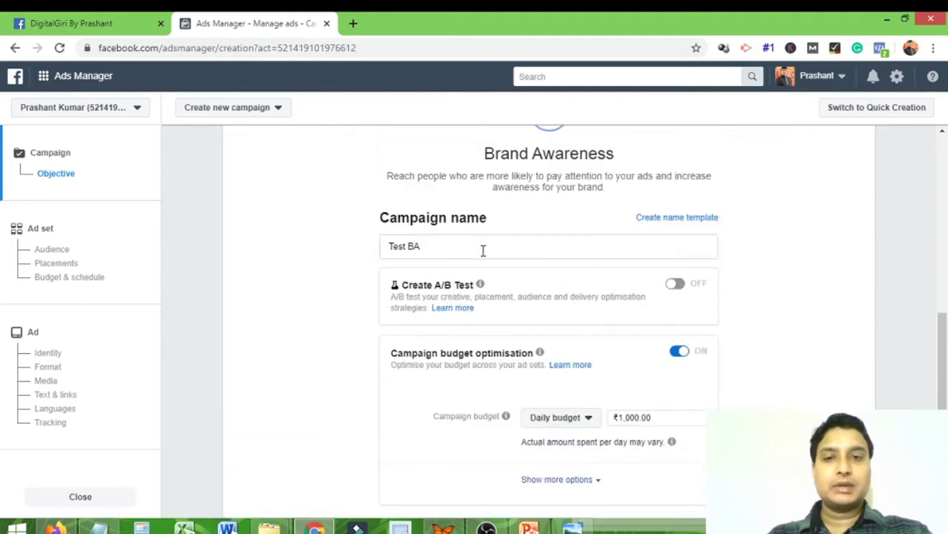
pyautogui.scroll(-2, 867, 322)
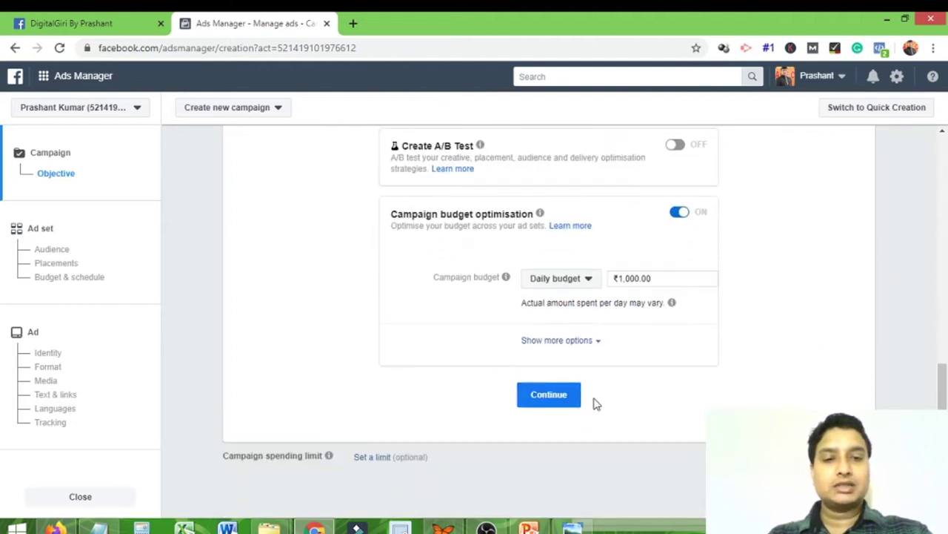
# Check the additional campaign budget options for bid strategy, scheduling and delivery, and continue to the ad set
pyautogui.click(561, 341)
pyautogui.scroll(-2, 660, 330)
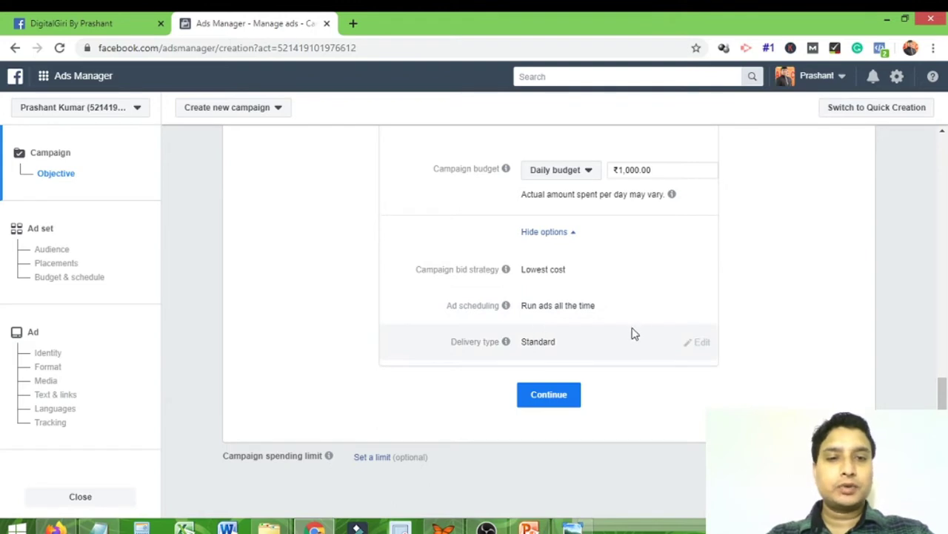
pyautogui.click(541, 232)
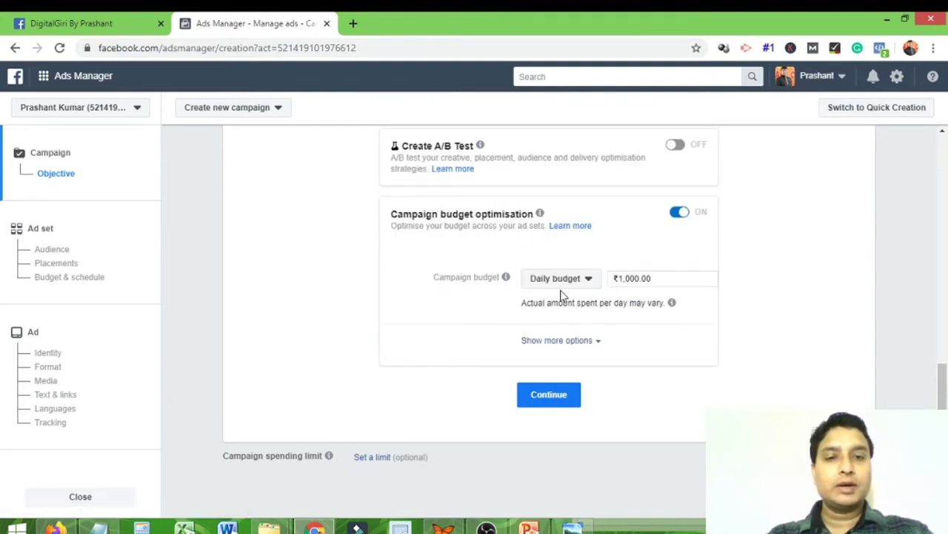
pyautogui.click(562, 395)
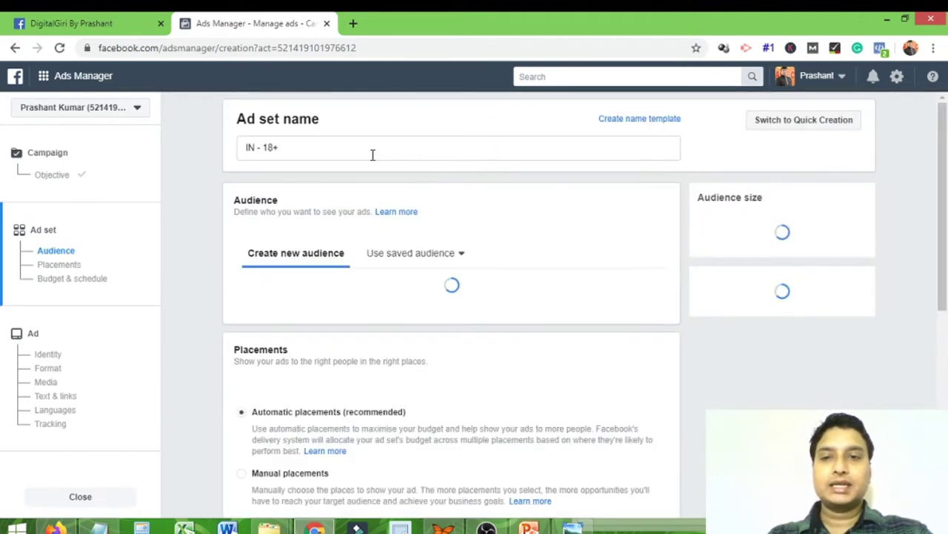
# Rename the ad set as "BA"
pyautogui.click(384, 149)
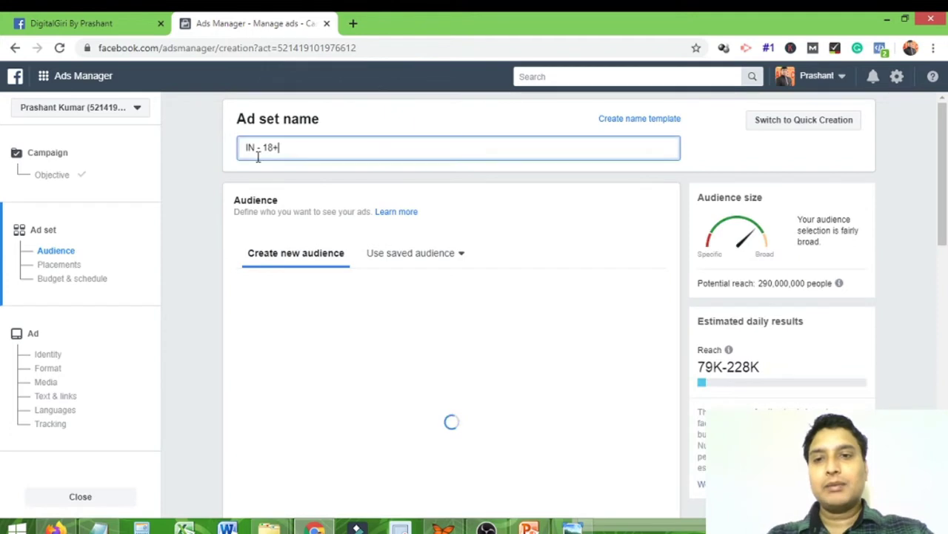
pyautogui.tripleClick(258, 157)
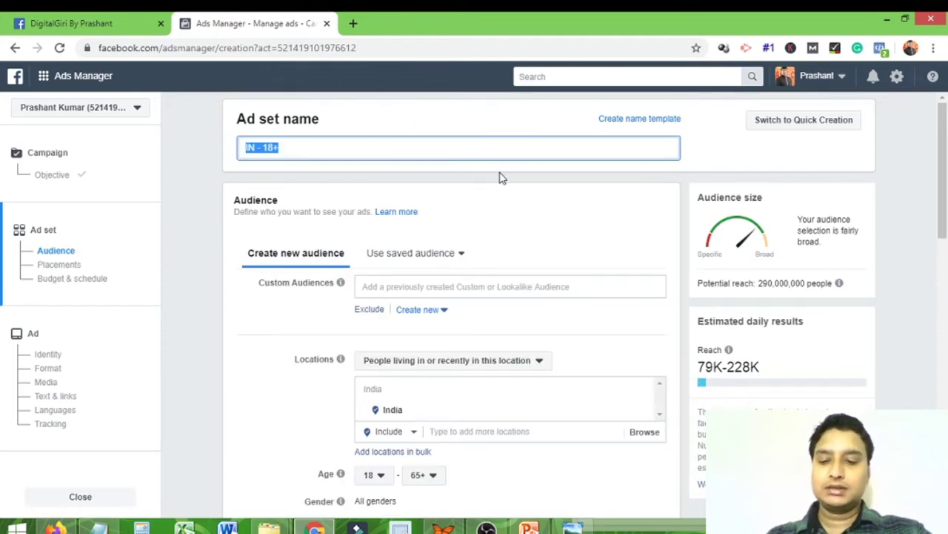
pyautogui.write('BA')
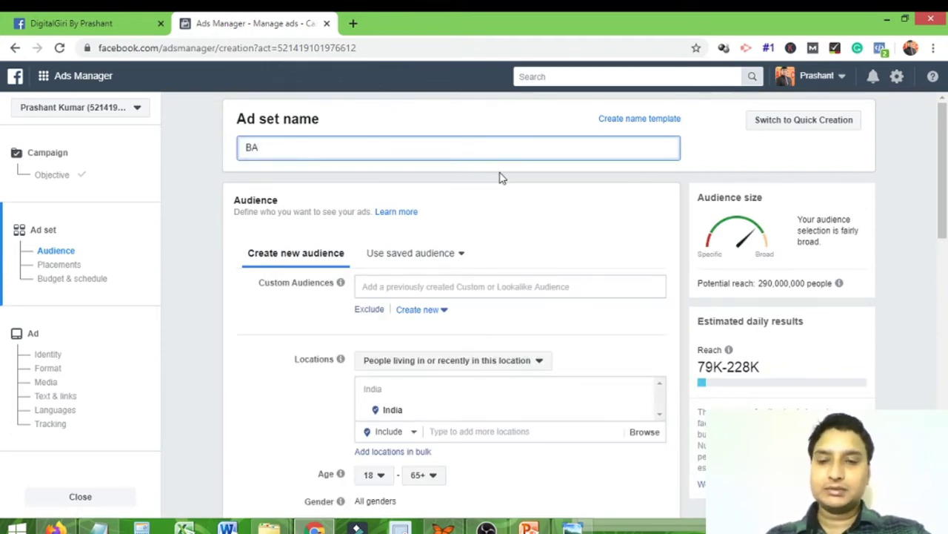
pyautogui.click(184, 276)
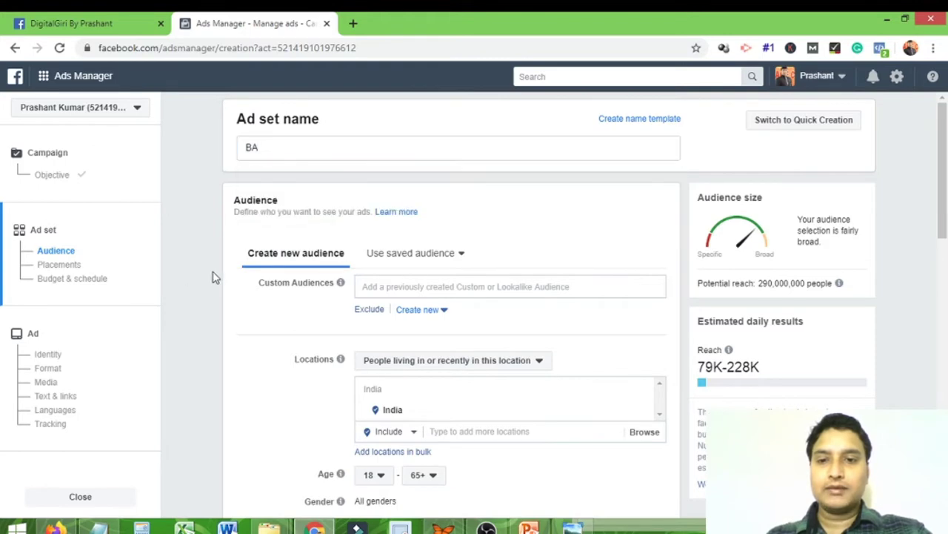
# Set the audience location to the city of Pune, Maharashtra, India
pyautogui.scroll(-1, 277, 256)
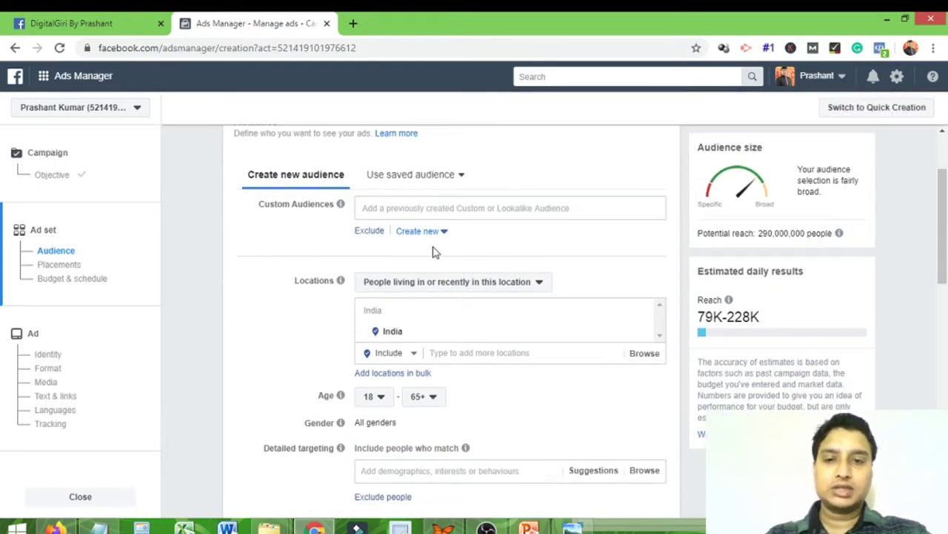
pyautogui.scroll(-1, 442, 269)
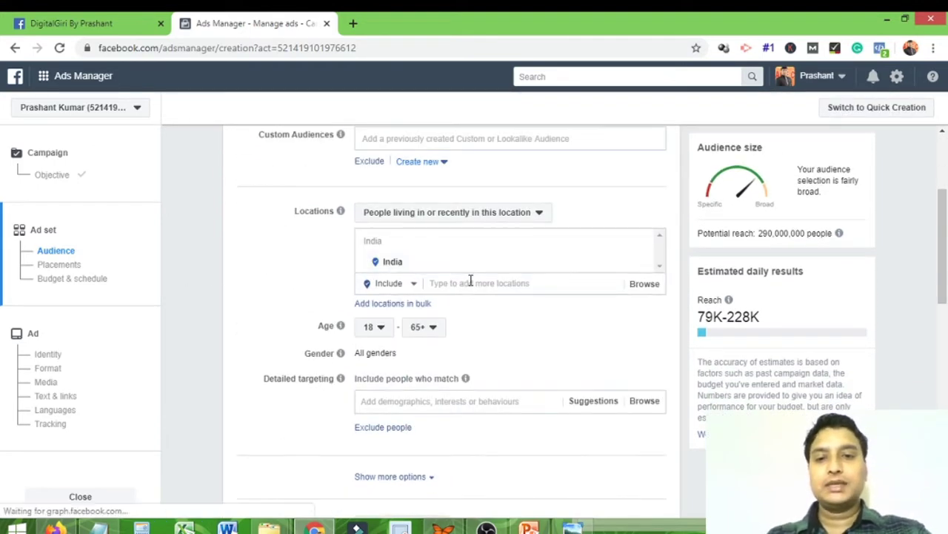
pyautogui.click(470, 281)
pyautogui.write('F')
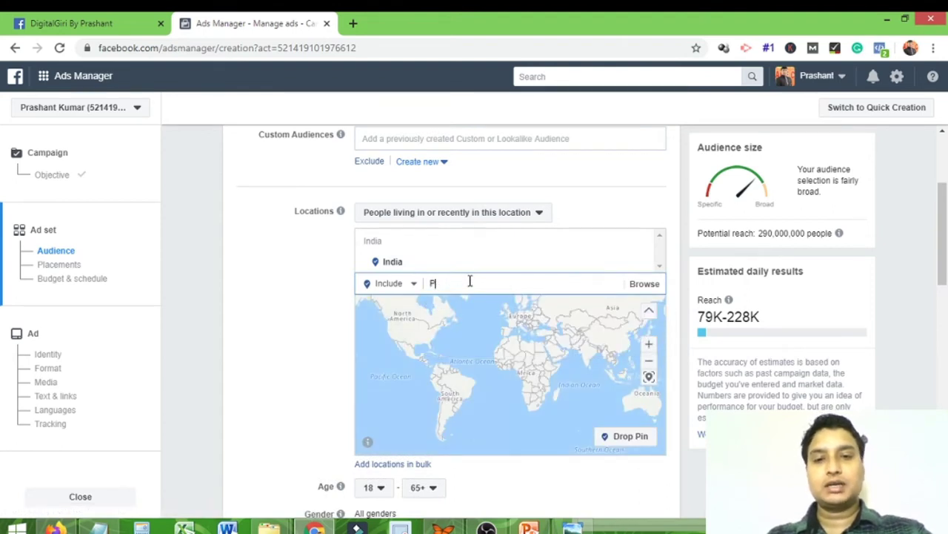
pyautogui.write('une')
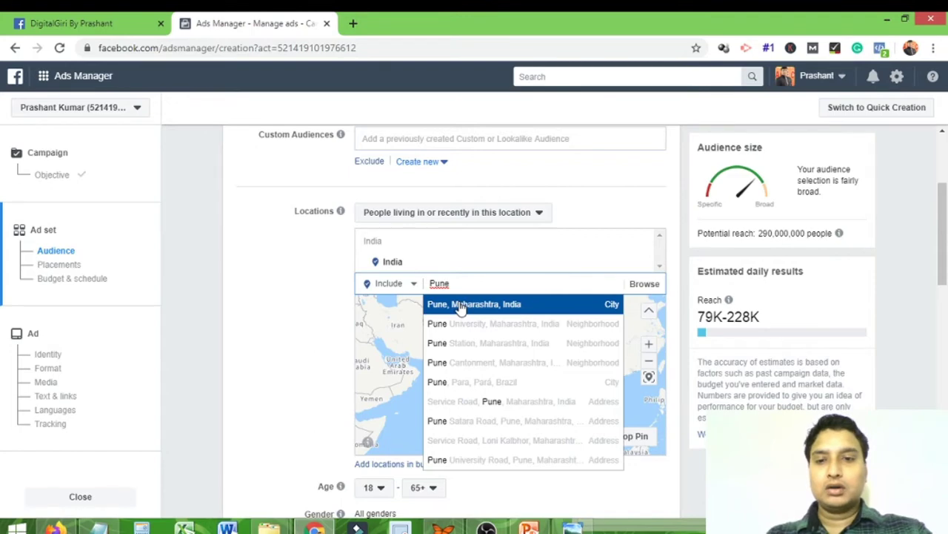
pyautogui.click(460, 308)
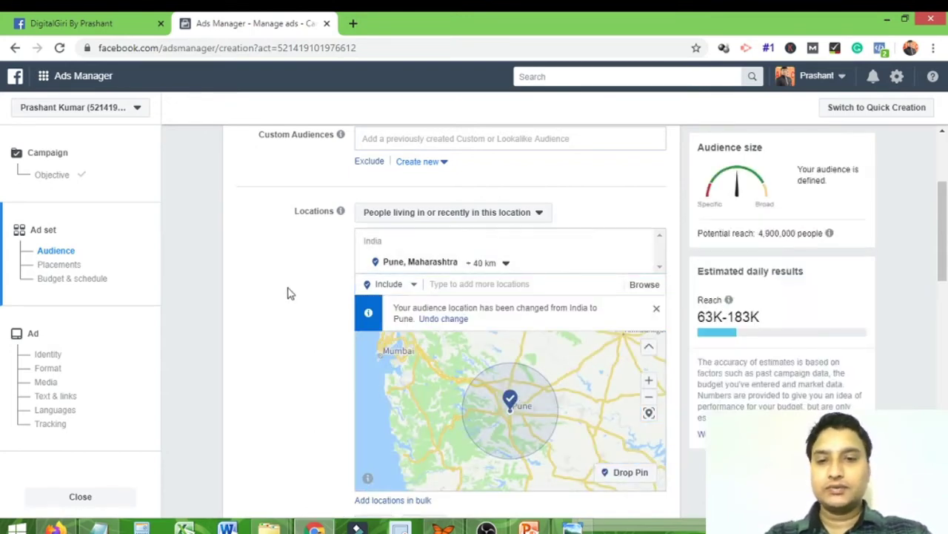
# Set the audience age range to 20–50
pyautogui.scroll(-1, 289, 292)
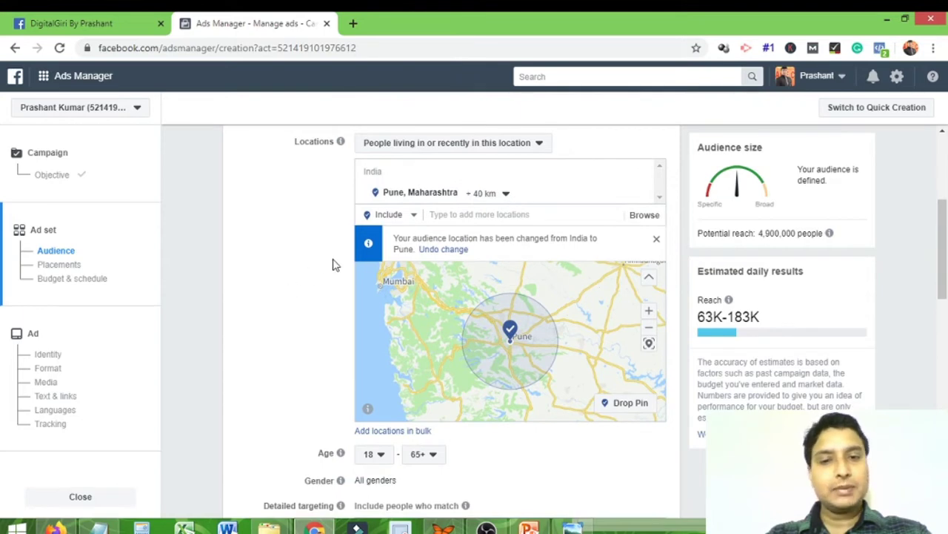
pyautogui.scroll(-2, 295, 280)
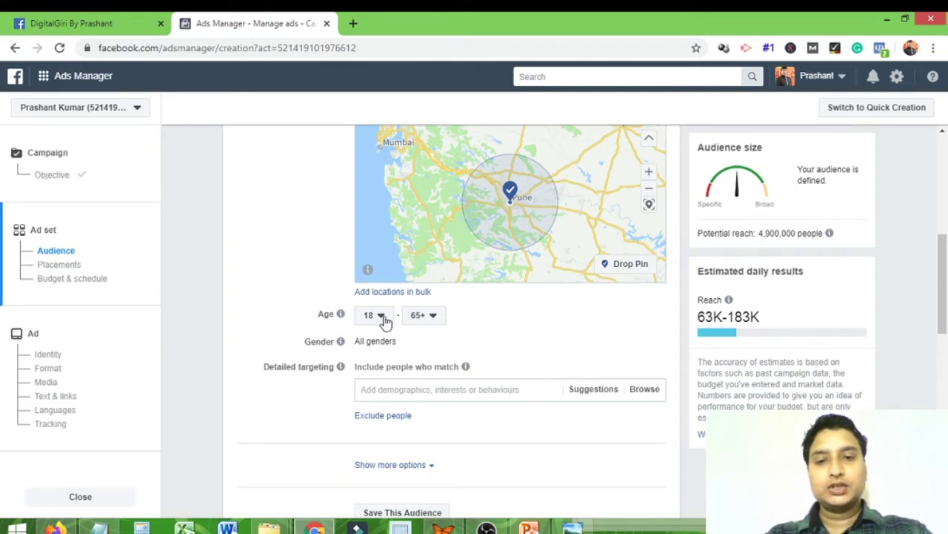
pyautogui.click(383, 318)
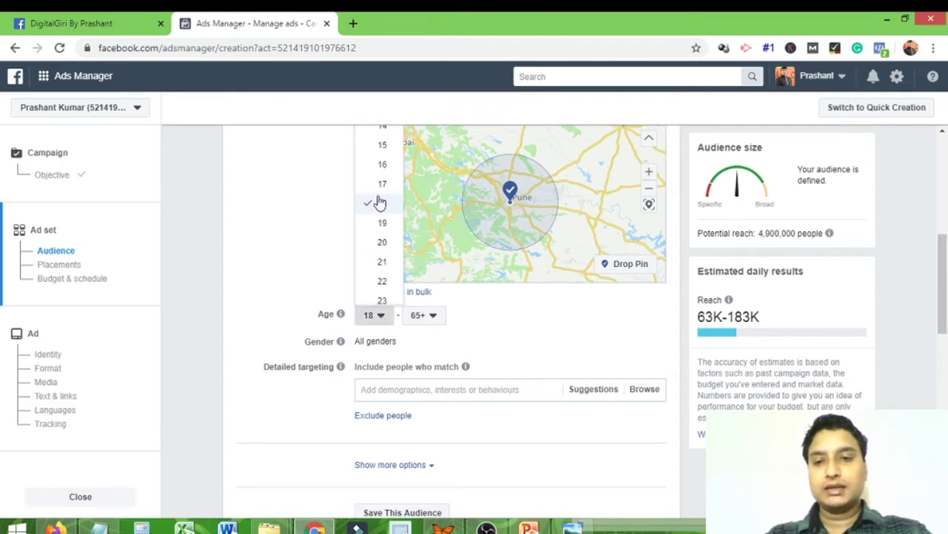
pyautogui.click(432, 319)
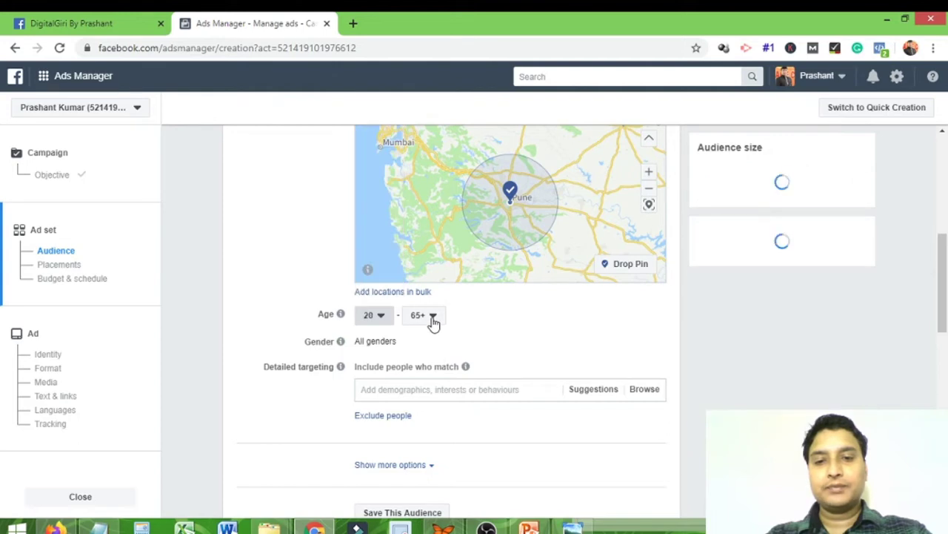
pyautogui.click(429, 317)
pyautogui.scroll(3, 430, 277)
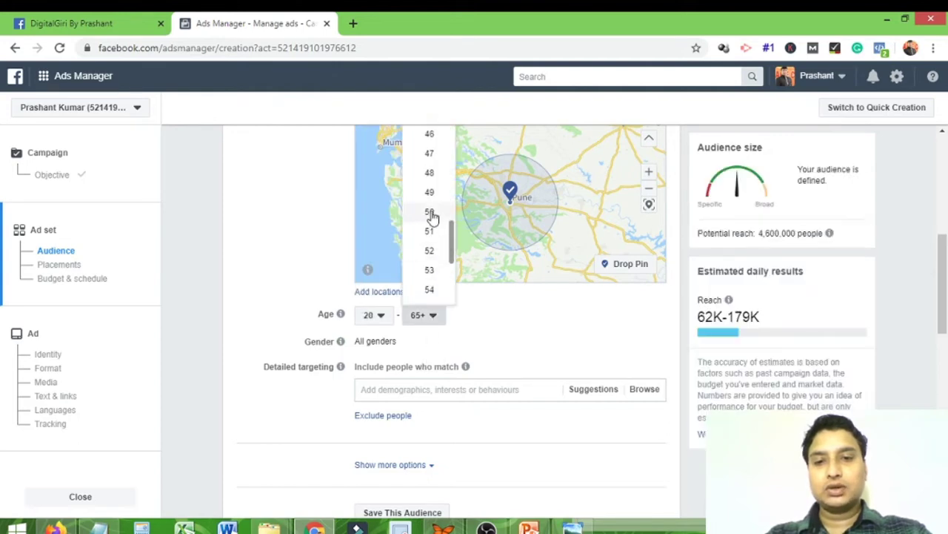
pyautogui.press('Return')
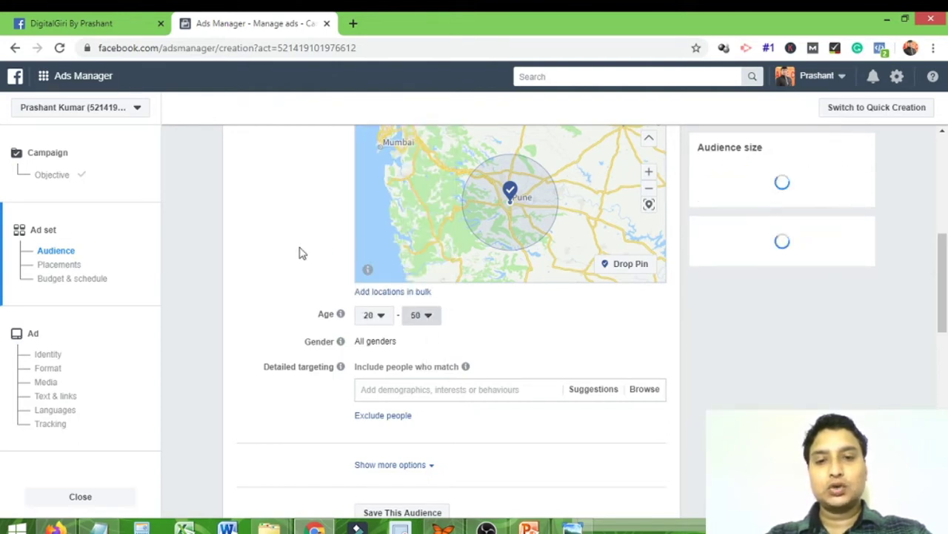
# Add the city of Mumbai, Maharashtra, India to the included audience locations
pyautogui.scroll(2, 296, 253)
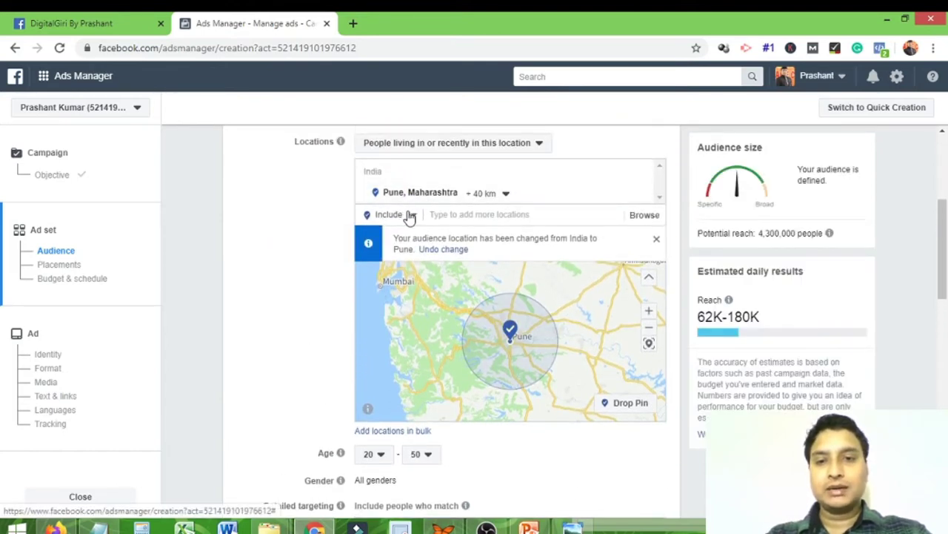
pyautogui.click(457, 213)
pyautogui.write('mumbai')
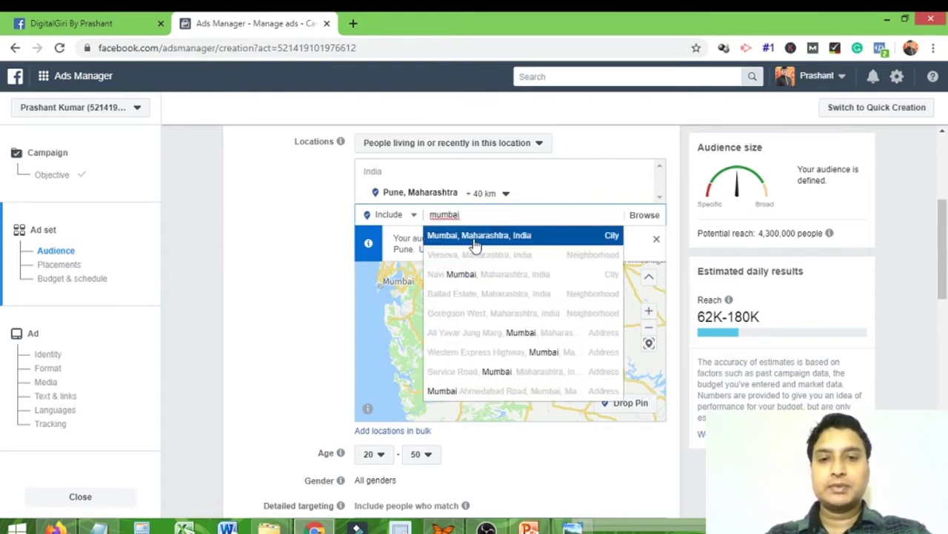
pyautogui.click(475, 238)
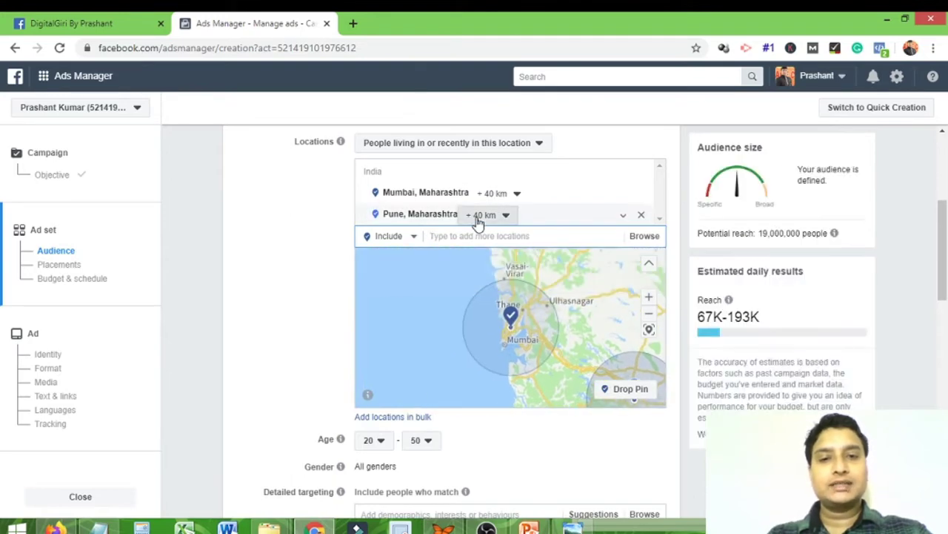
# Set the targeting radius around Pune to 60 km
pyautogui.click(479, 219)
pyautogui.moveTo(506, 297); pyautogui.dragTo(525, 299)
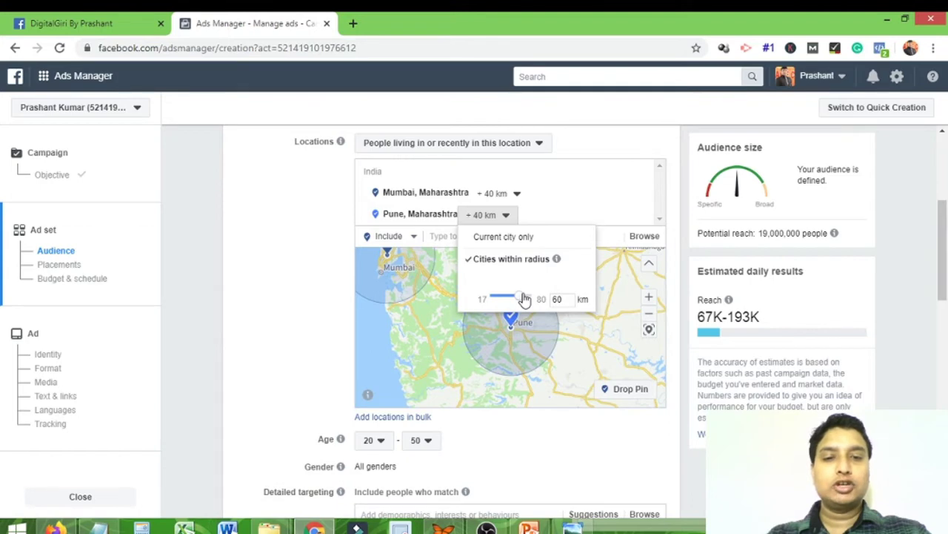
pyautogui.click(297, 291)
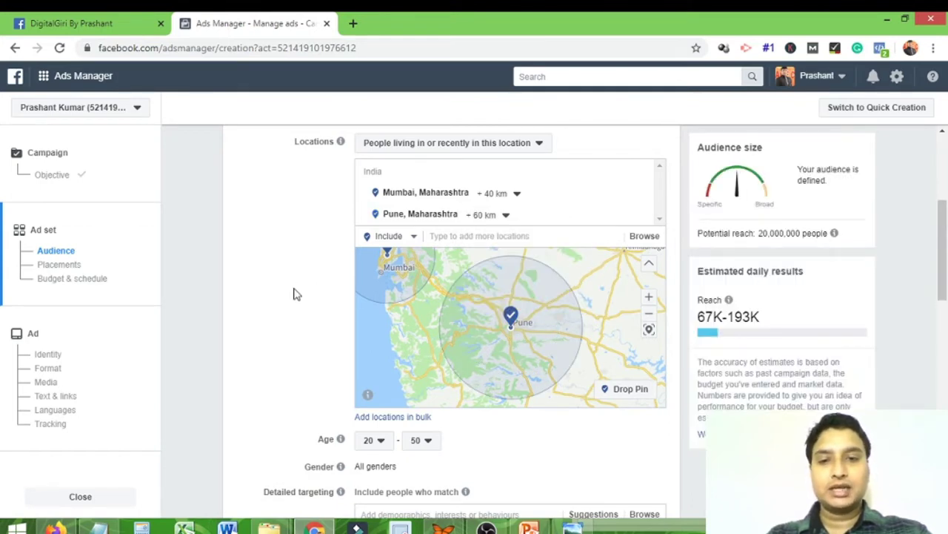
# Exclude the city of Navi Mumbai, Maharashtra, India from the audience locations
pyautogui.click(457, 234)
pyautogui.write('nav')
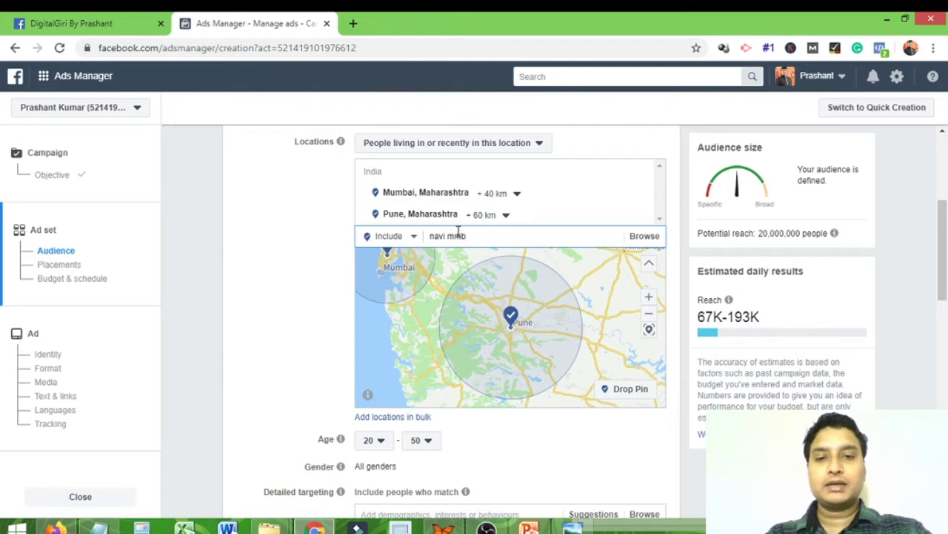
pyautogui.write('i mmb')
pyautogui.press('BackSpace')
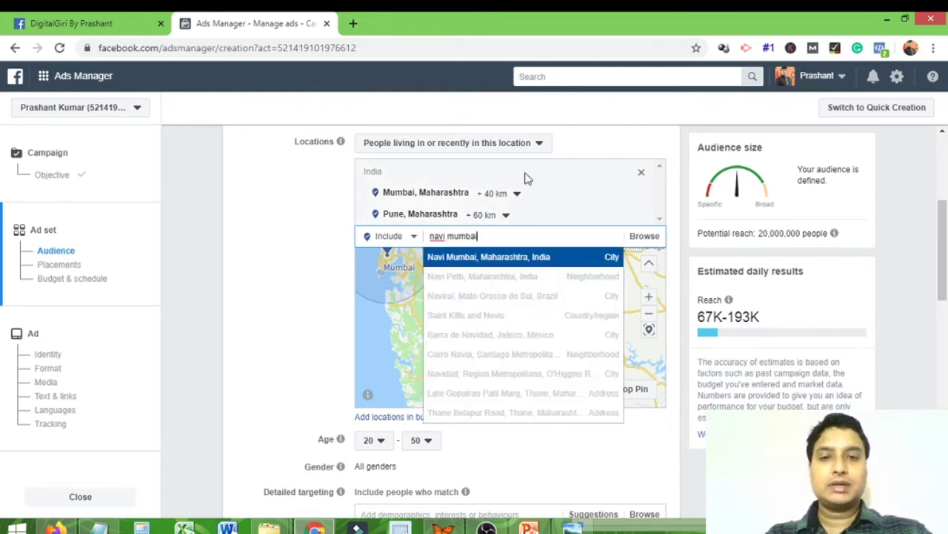
pyautogui.click(412, 239)
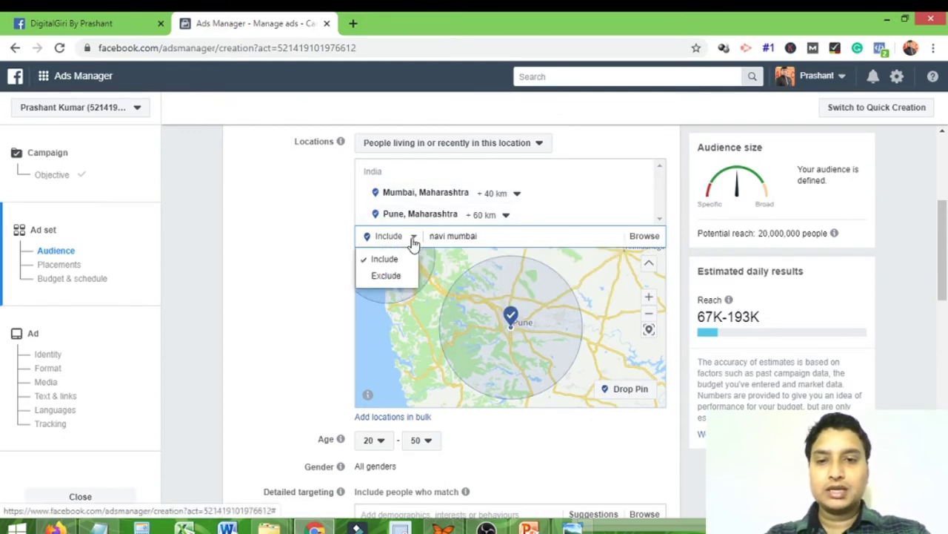
pyautogui.click(386, 276)
pyautogui.click(501, 236)
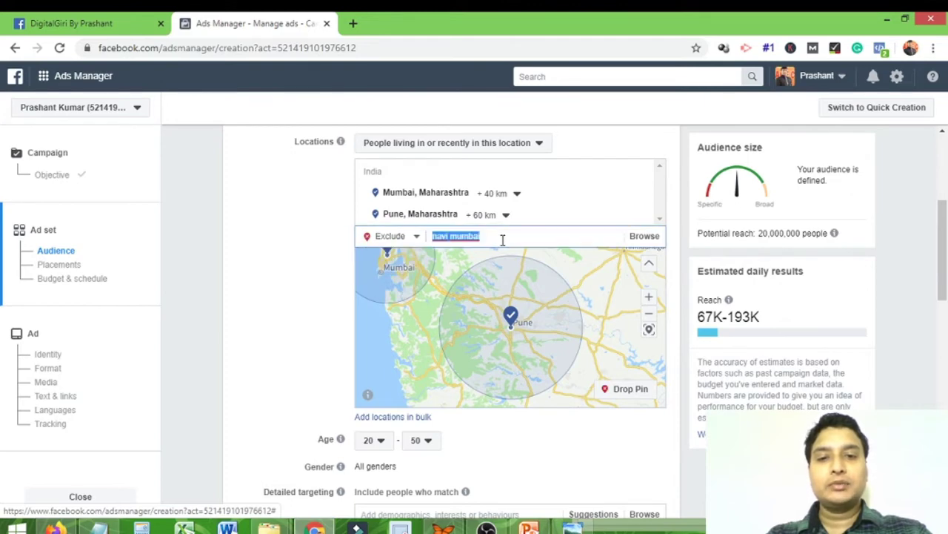
pyautogui.click(507, 236)
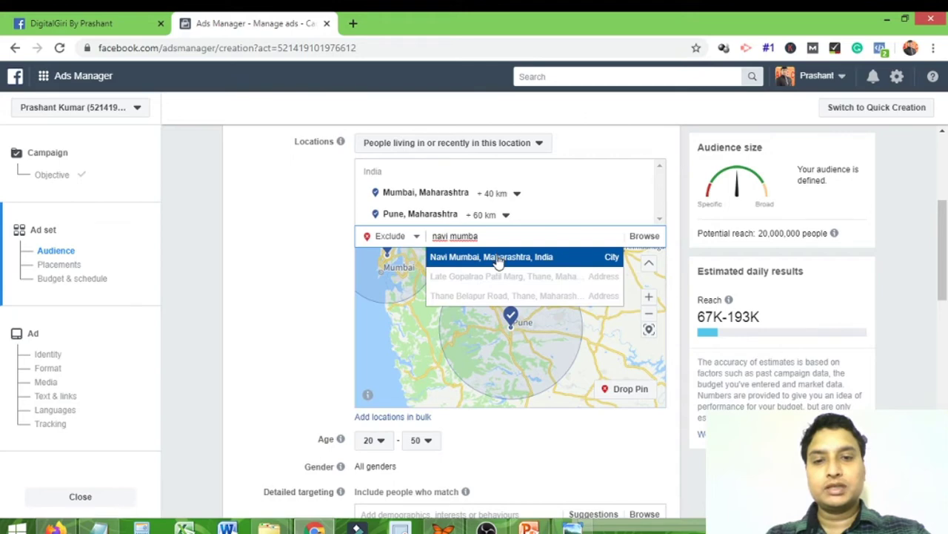
pyautogui.click(499, 259)
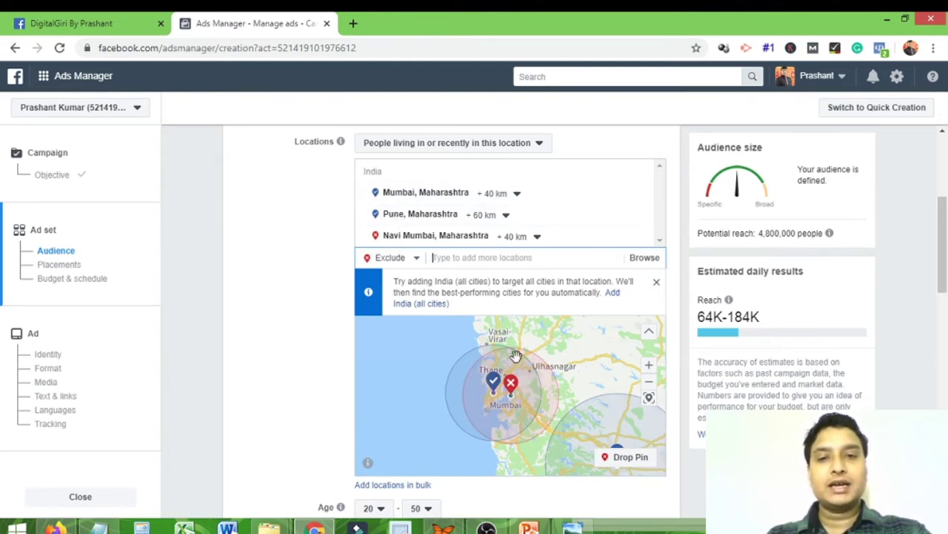
# Set the exclusion radius around Navi Mumbai to 26 km
pyautogui.click(538, 237)
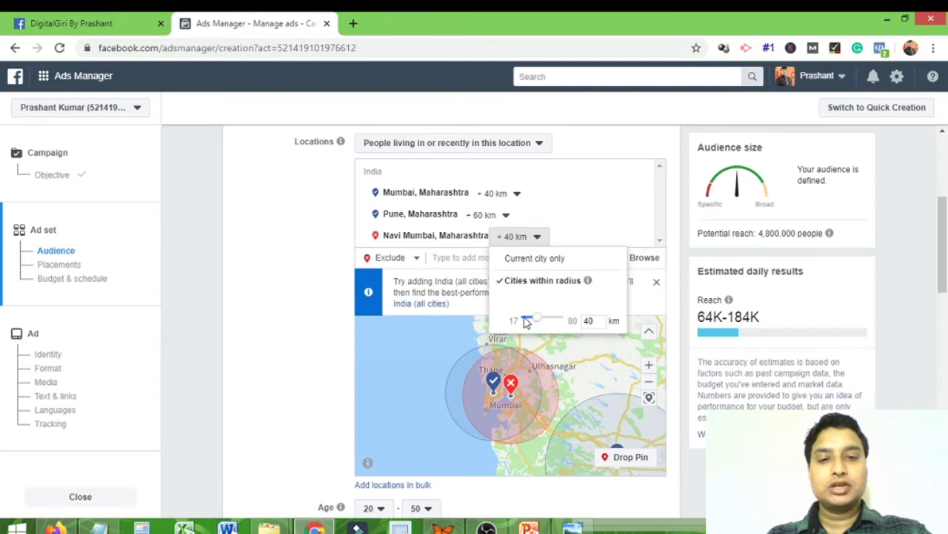
pyautogui.moveTo(538, 323); pyautogui.dragTo(533, 323)
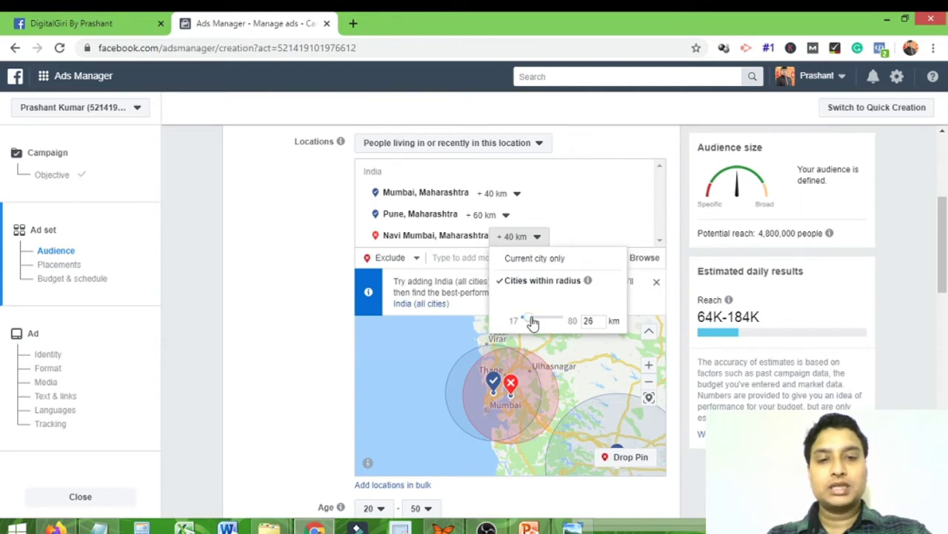
pyautogui.click(273, 289)
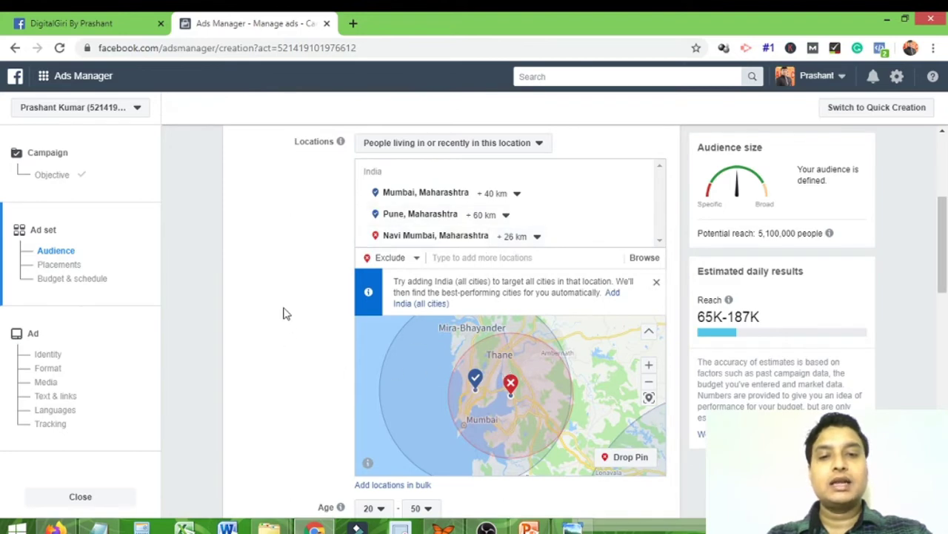
# Search detailed targeting for "Professional" and include the Professional interest in the audience
pyautogui.scroll(2, 283, 302)
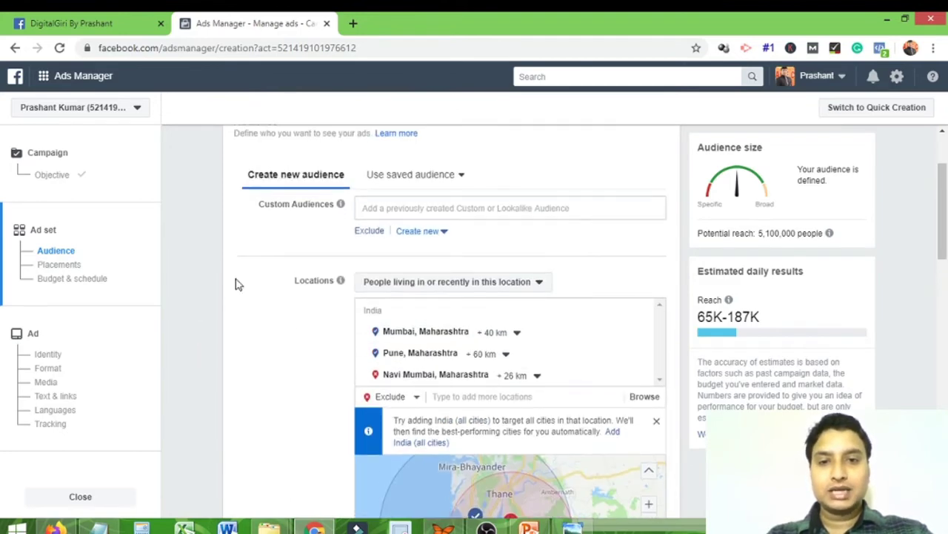
pyautogui.scroll(-5, 567, 361)
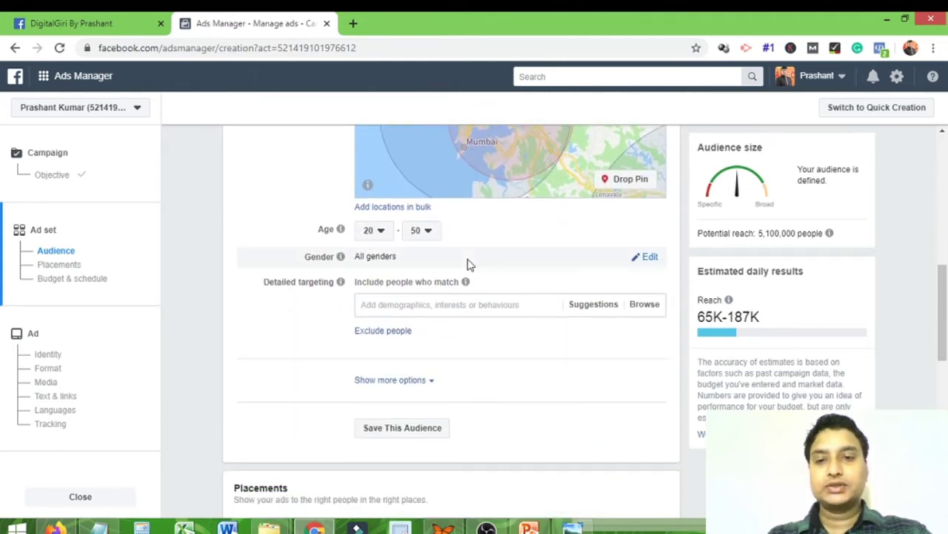
pyautogui.scroll(-2, 465, 266)
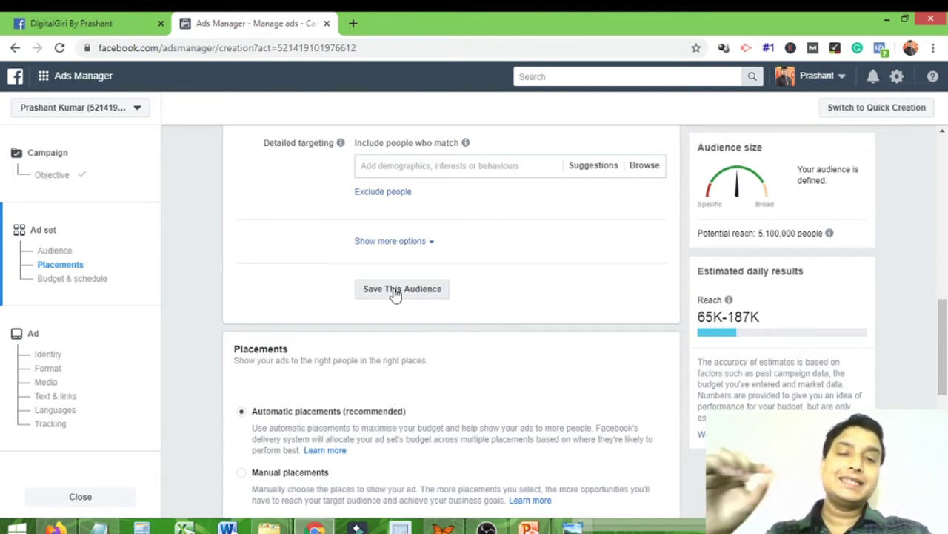
pyautogui.click(417, 166)
pyautogui.write('profesional')
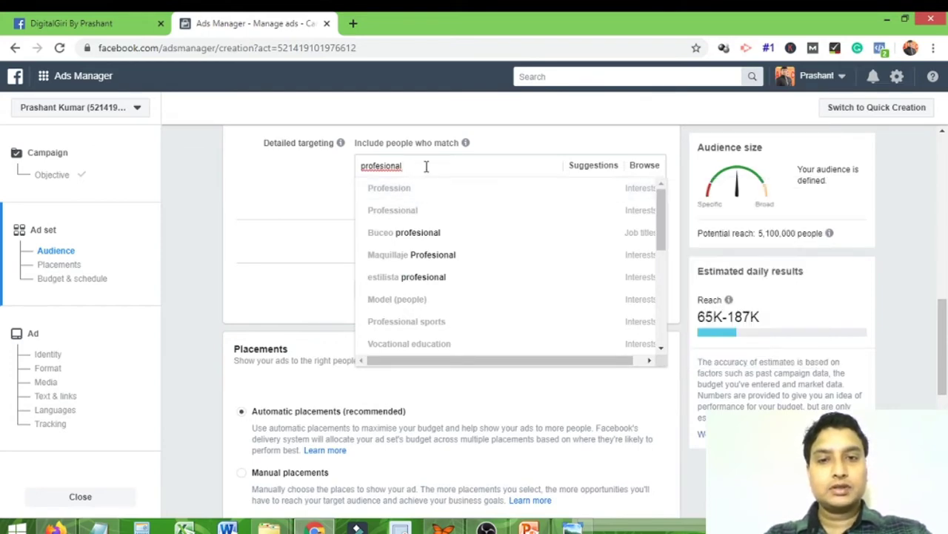
pyautogui.doubleClick(405, 166)
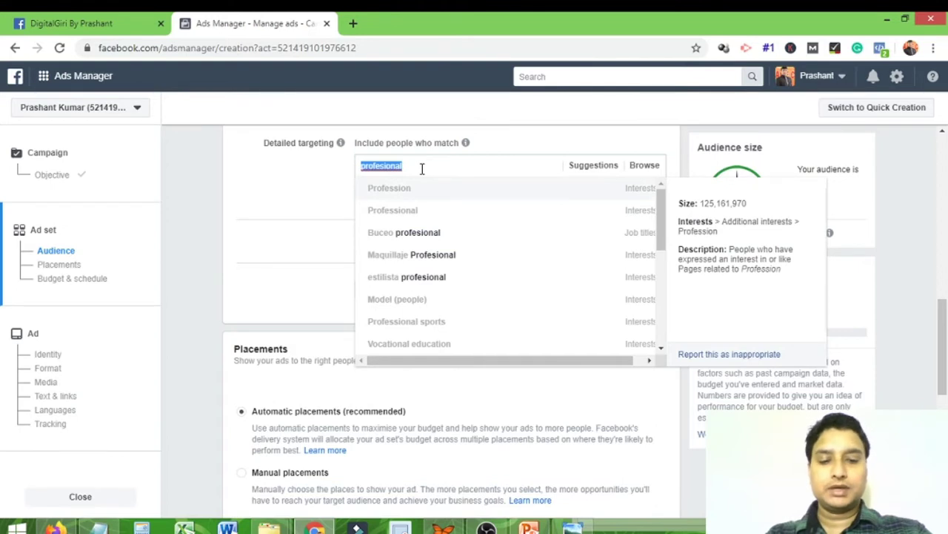
pyautogui.write('P')
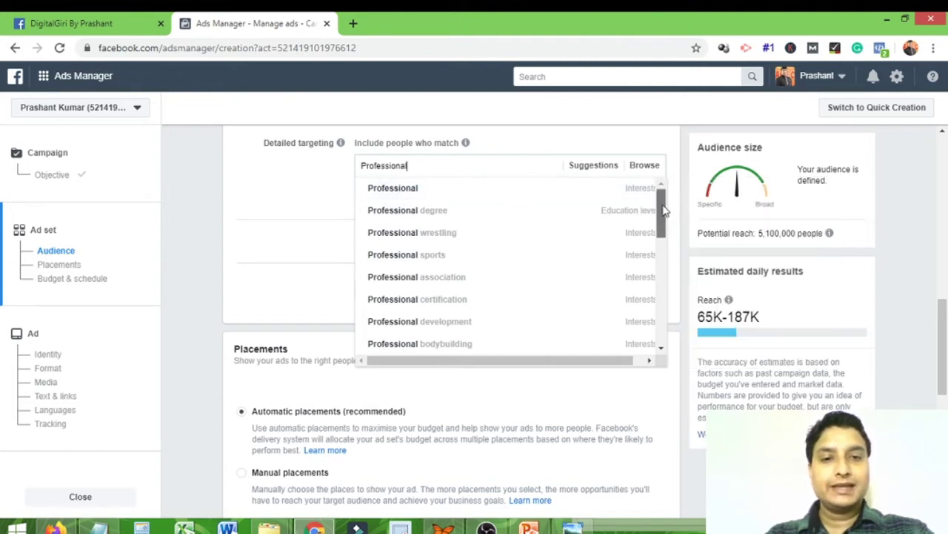
pyautogui.moveTo(660, 207)
pyautogui.mouseDown()
pyautogui.moveTo(662, 321)
pyautogui.moveTo(663, 193)
pyautogui.mouseUp()
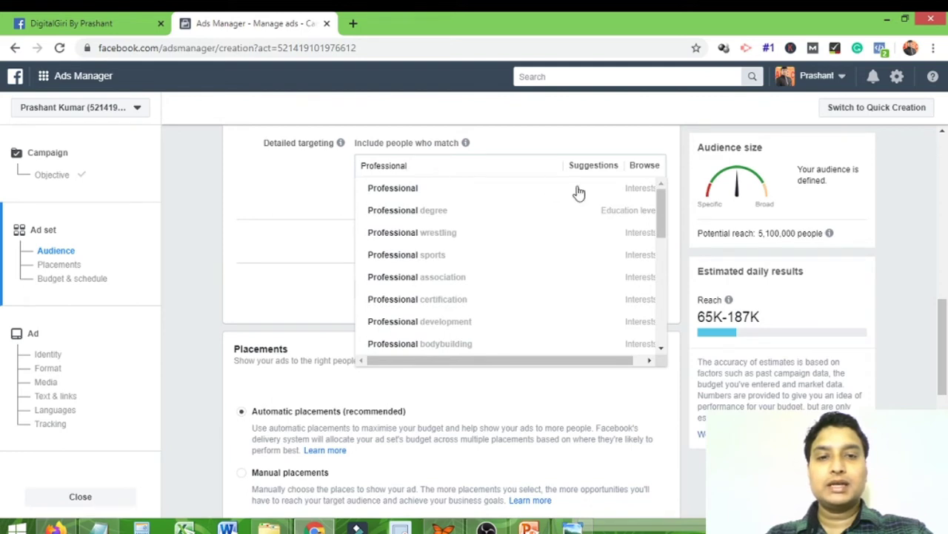
pyautogui.moveTo(636, 188)
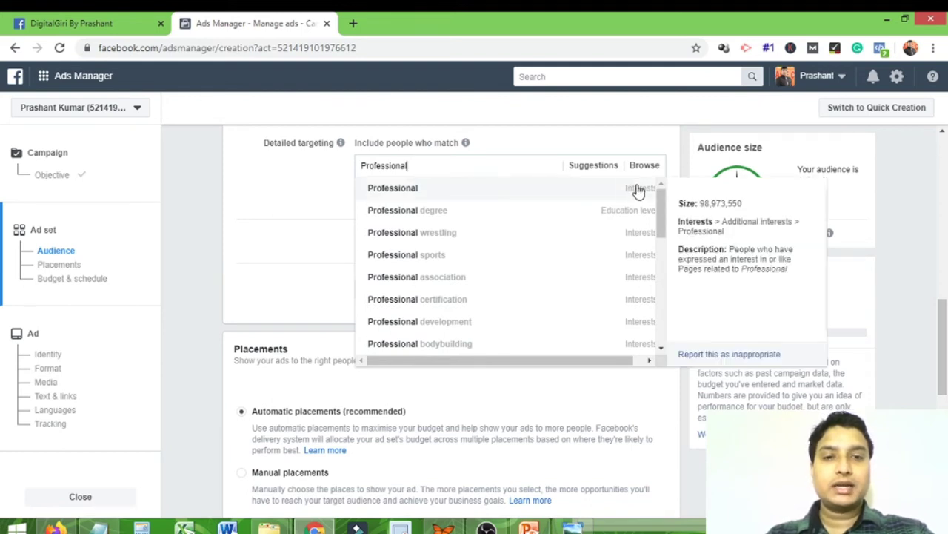
pyautogui.click(638, 190)
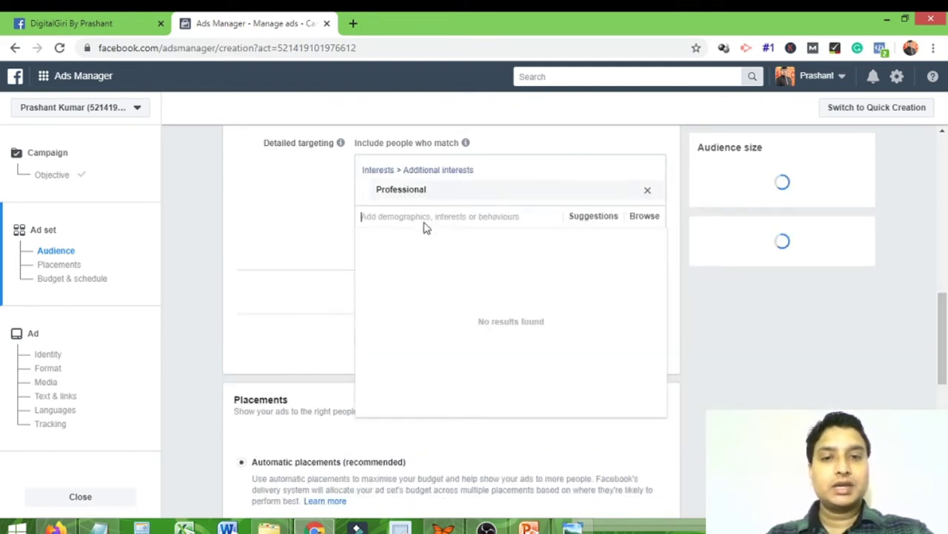
# Include the Digital marketing interest in the detailed targeting
pyautogui.write('Digit')
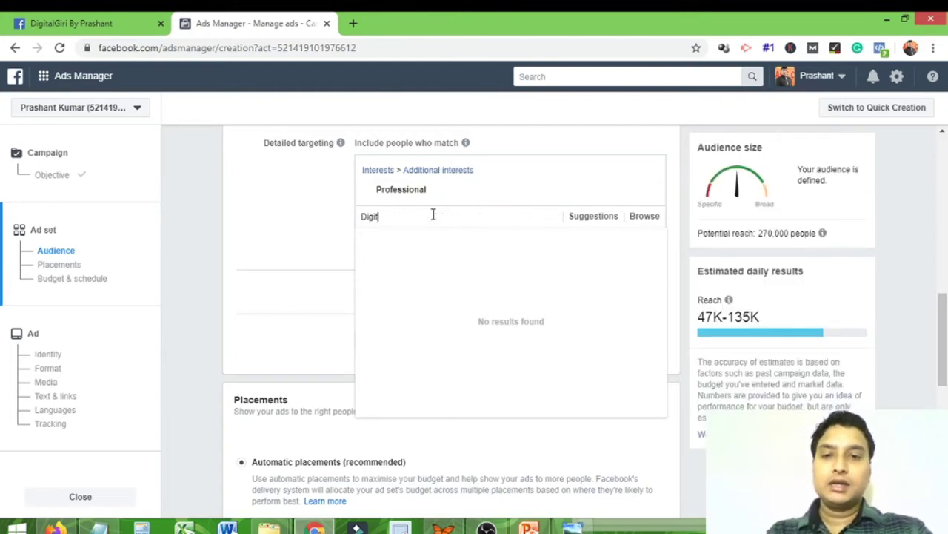
pyautogui.write('al')
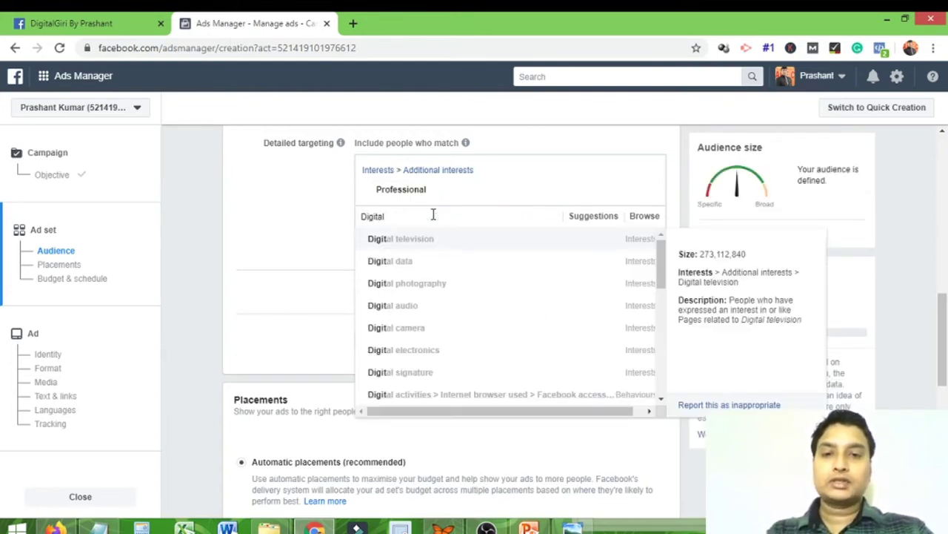
pyautogui.write(' marke')
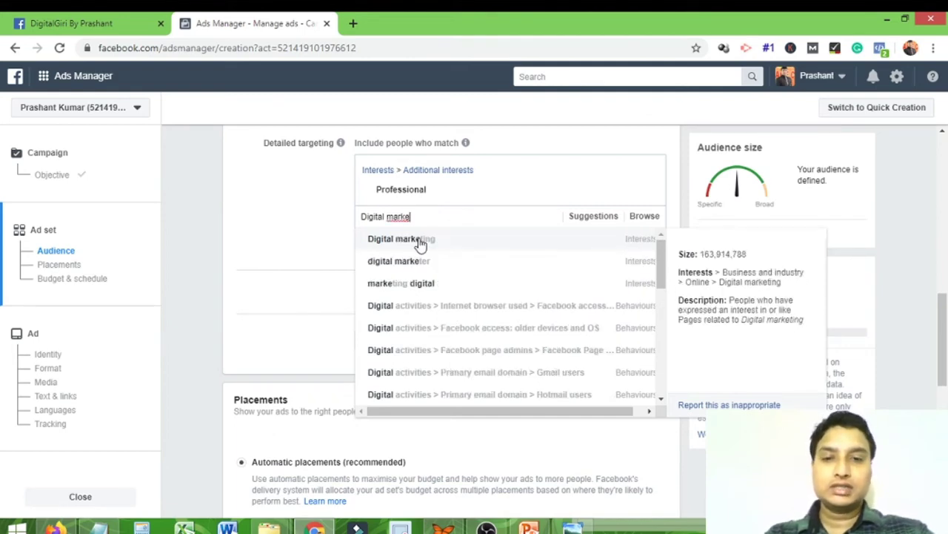
pyautogui.click(642, 243)
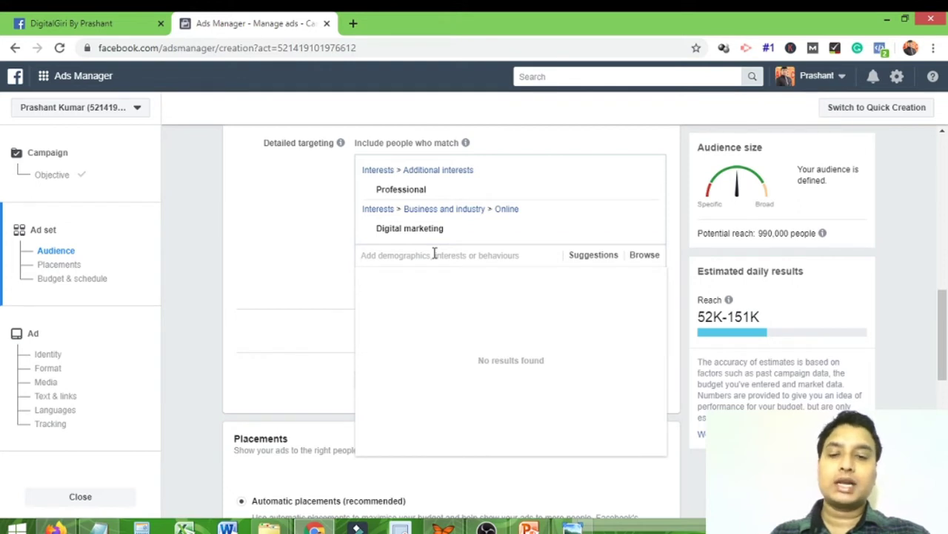
# Search detailed targeting for "wipro" and include people whose employer is Wipro Limited
pyautogui.write('wip')
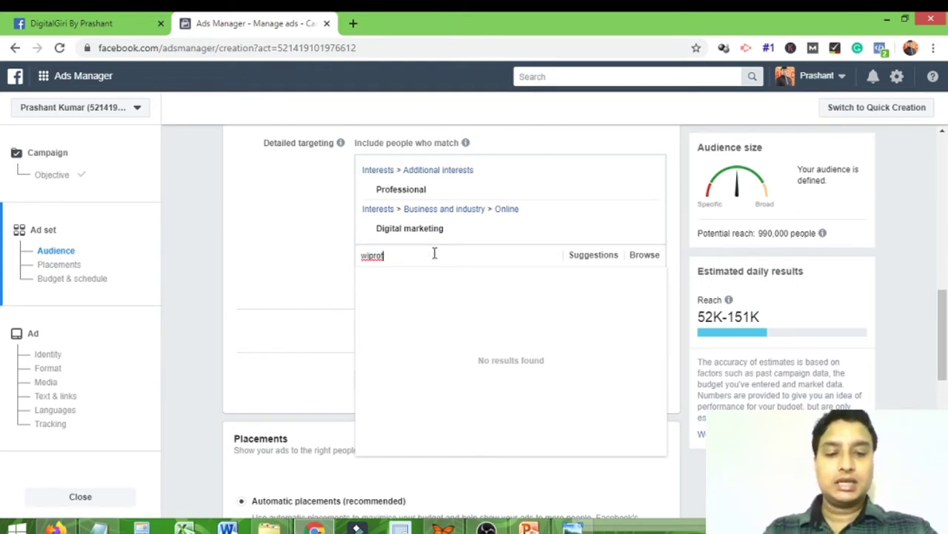
pyautogui.write('ro')
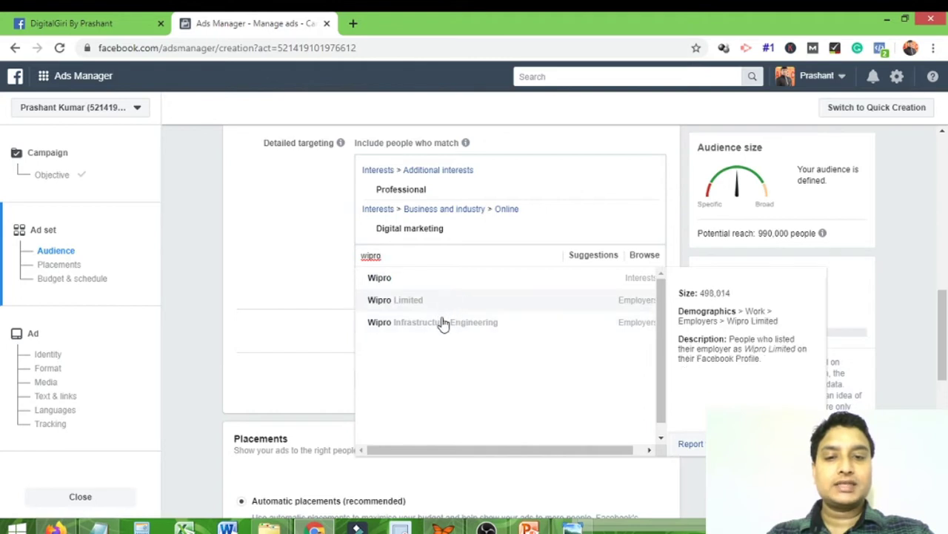
pyautogui.click(641, 308)
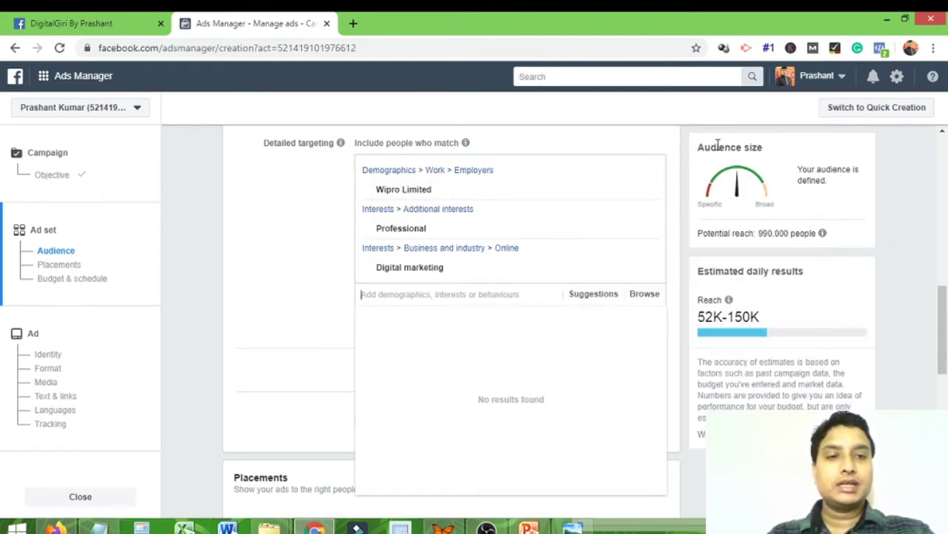
# Check the audience size and the estimated daily reach for the defined audience
pyautogui.moveTo(708, 146); pyautogui.dragTo(762, 147)
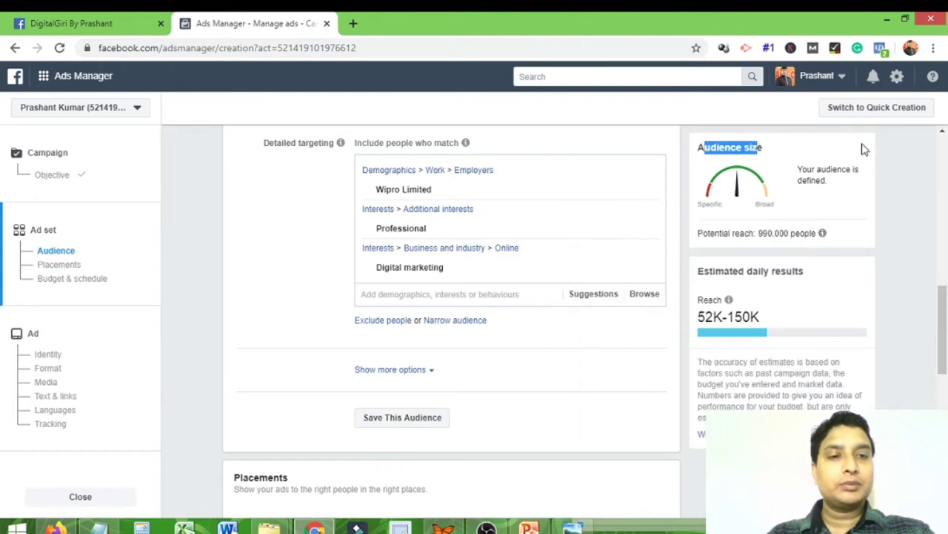
pyautogui.click(899, 211)
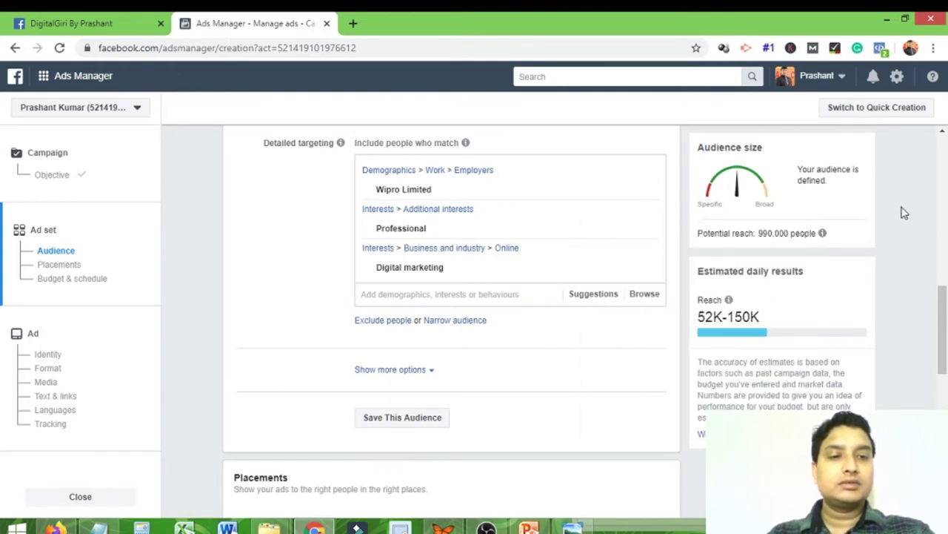
pyautogui.doubleClick(709, 316)
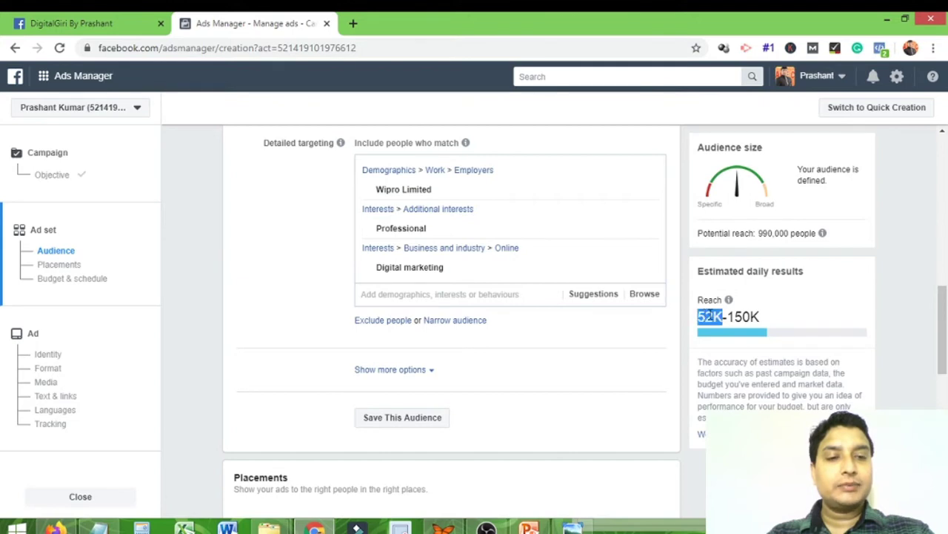
pyautogui.doubleClick(737, 317)
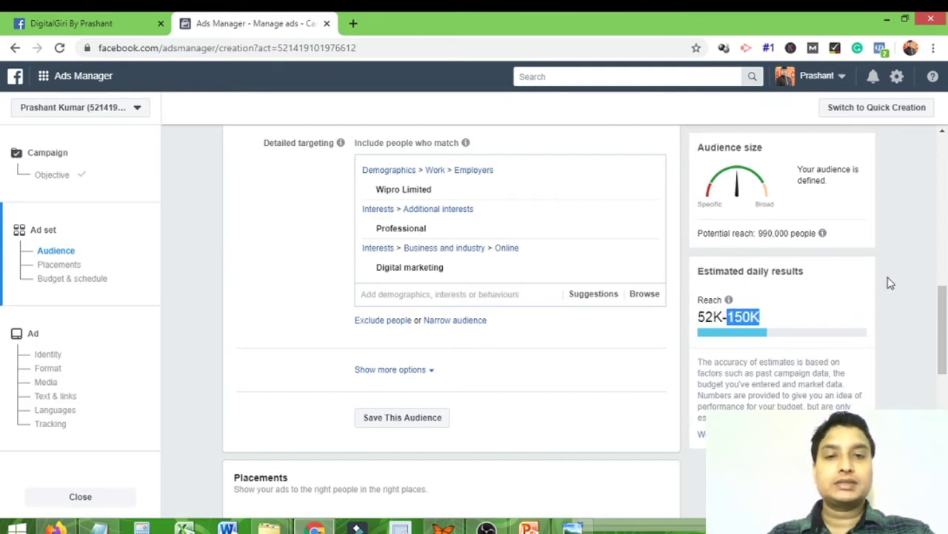
pyautogui.scroll(-1, 899, 269)
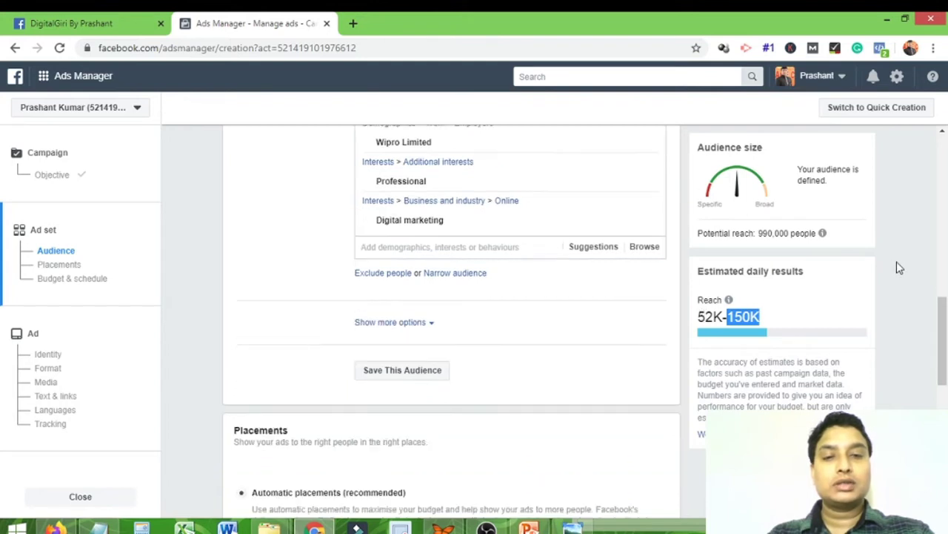
# Exclude people who match the interest The Happy Housewife from the detailed targeting, searching for "housewife"
pyautogui.scroll(-2, 899, 269)
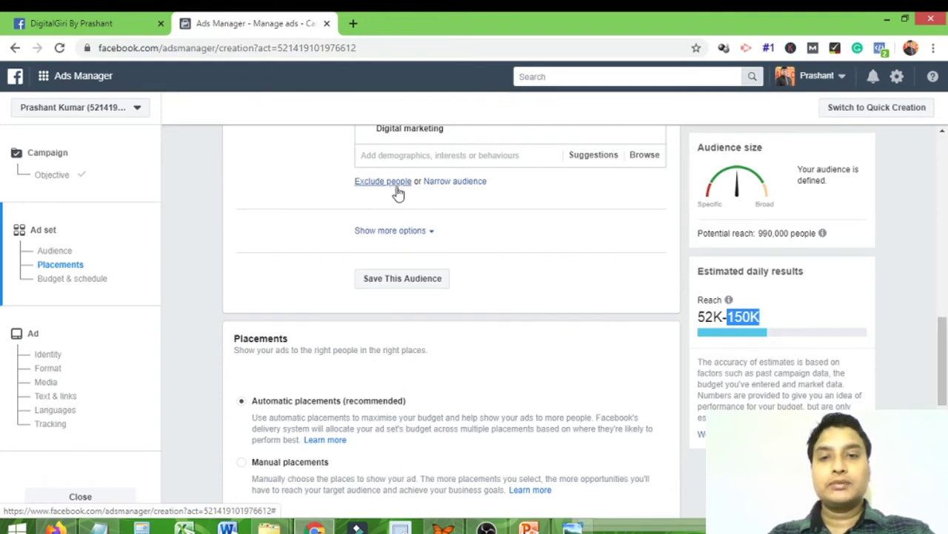
pyautogui.click(395, 189)
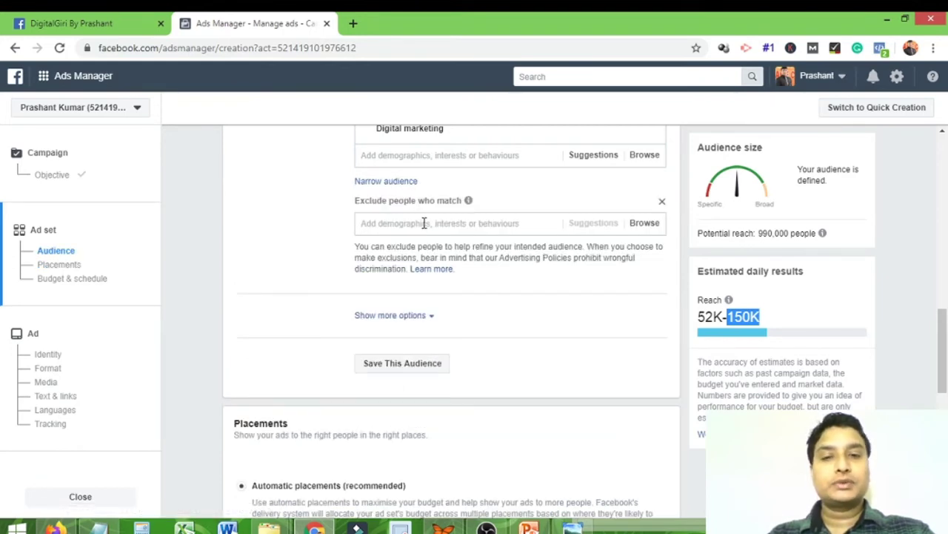
pyautogui.click(424, 223)
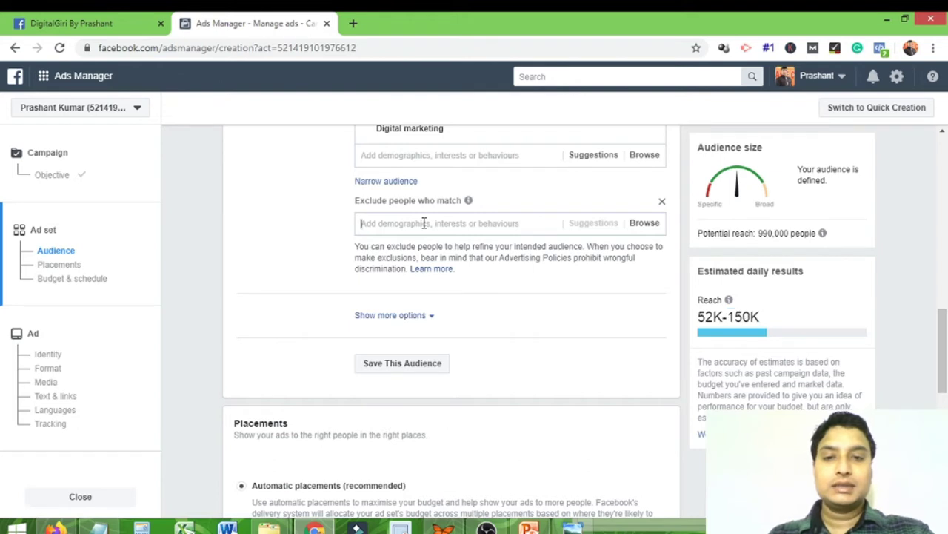
pyautogui.write('housewife')
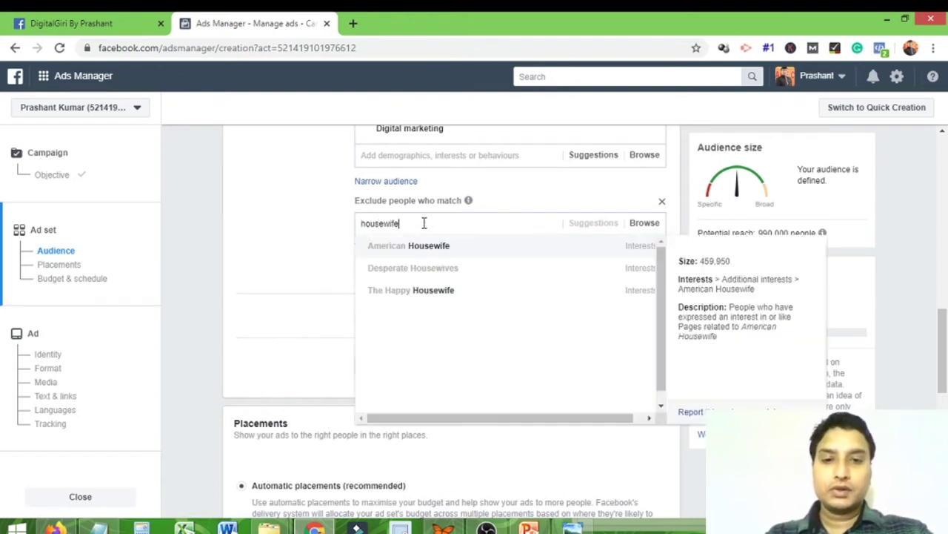
pyautogui.click(432, 291)
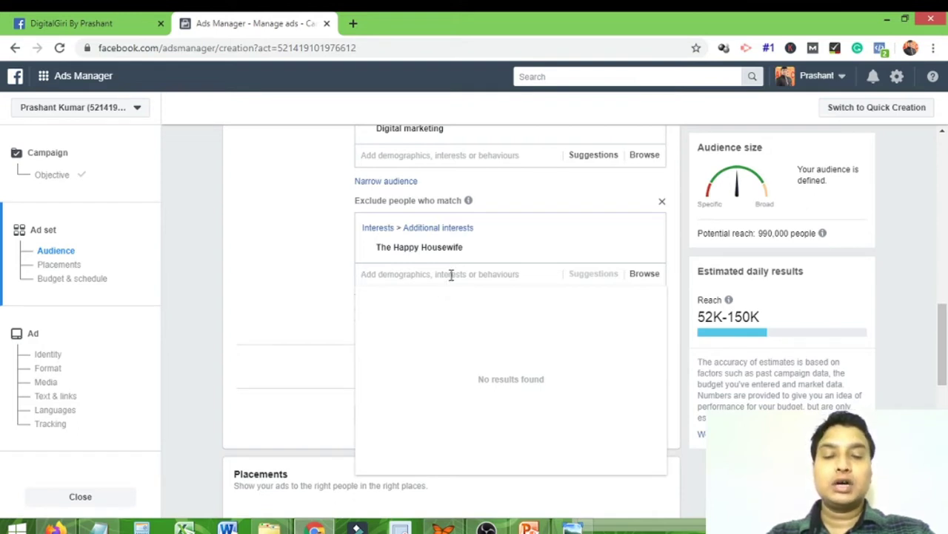
pyautogui.moveTo(388, 247)
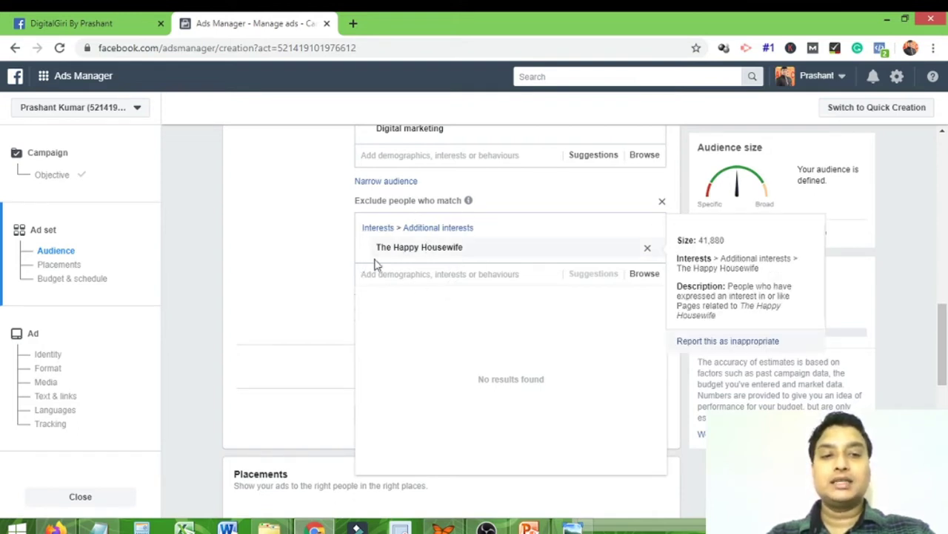
pyautogui.click(269, 264)
# Show the additional audience options and set the languages to English (All) and Hindi
pyautogui.scroll(-2, 284, 260)
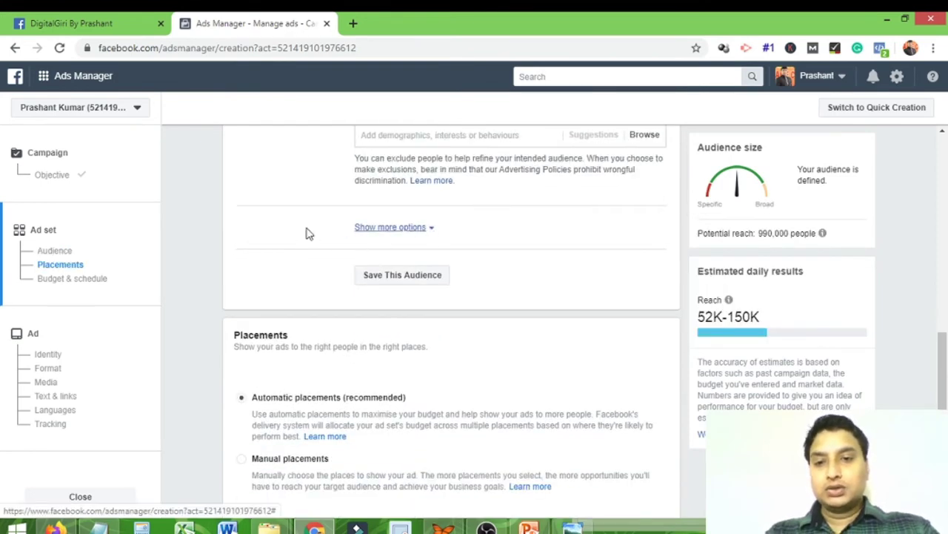
pyautogui.click(363, 227)
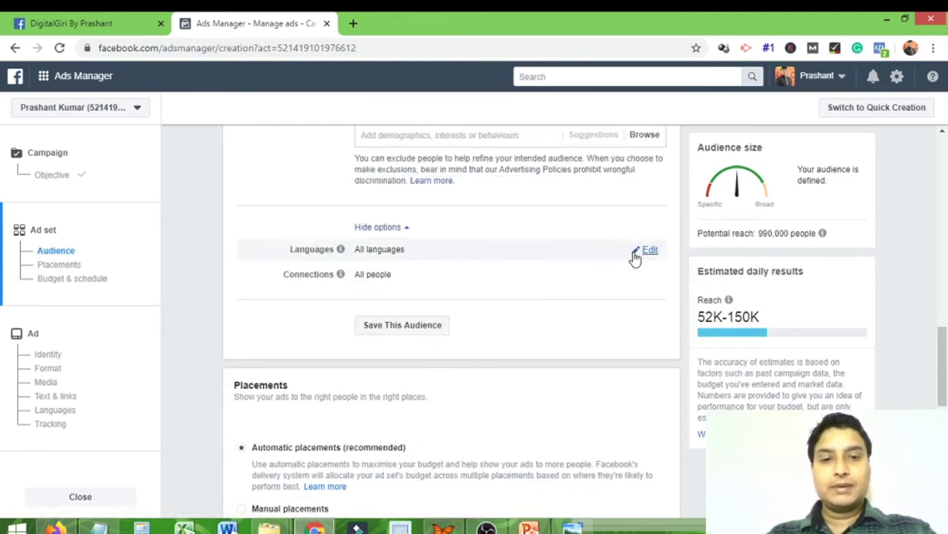
pyautogui.click(649, 251)
pyautogui.click(406, 253)
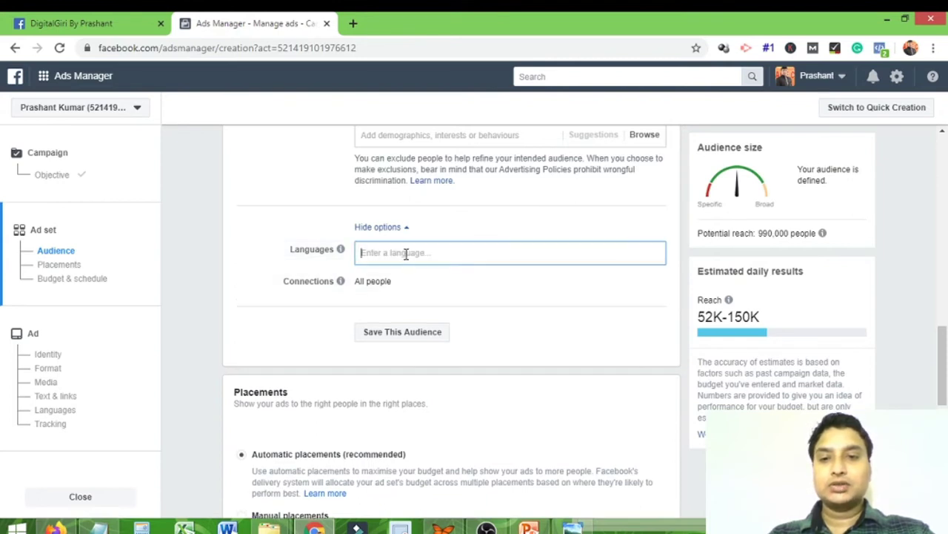
pyautogui.write('eni')
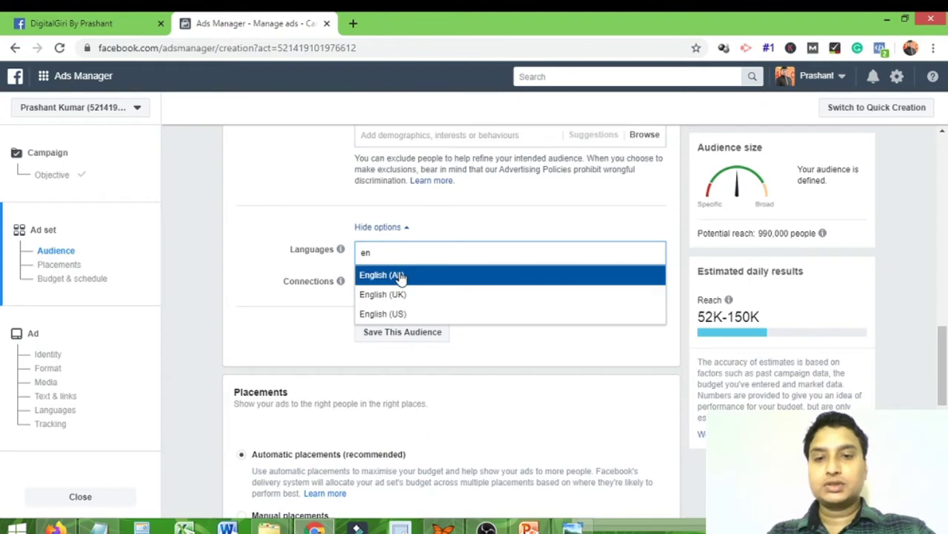
pyautogui.click(474, 273)
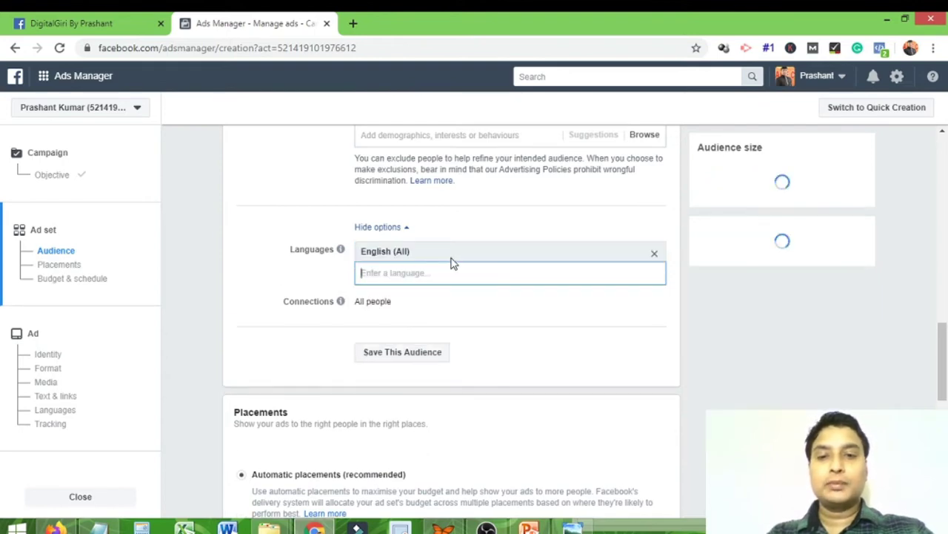
pyautogui.write('hind')
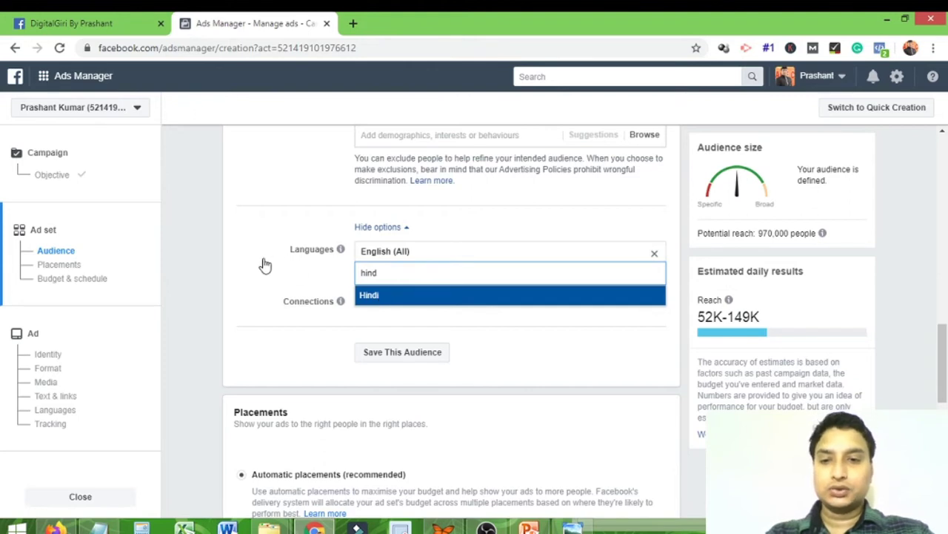
pyautogui.press('Return')
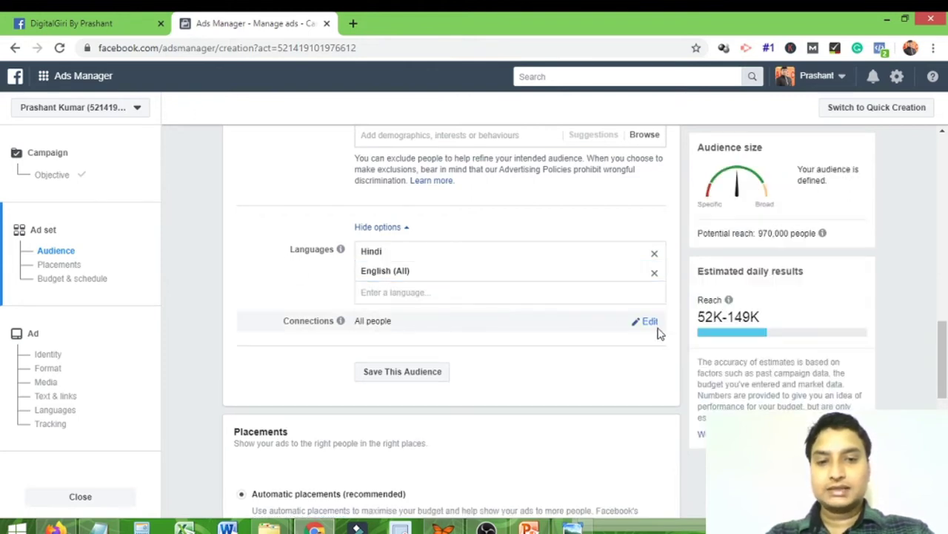
# Open the audience's Connections setting for editing and examine the Facebook Page connection types
pyautogui.click(656, 330)
pyautogui.scroll(-2, 626, 321)
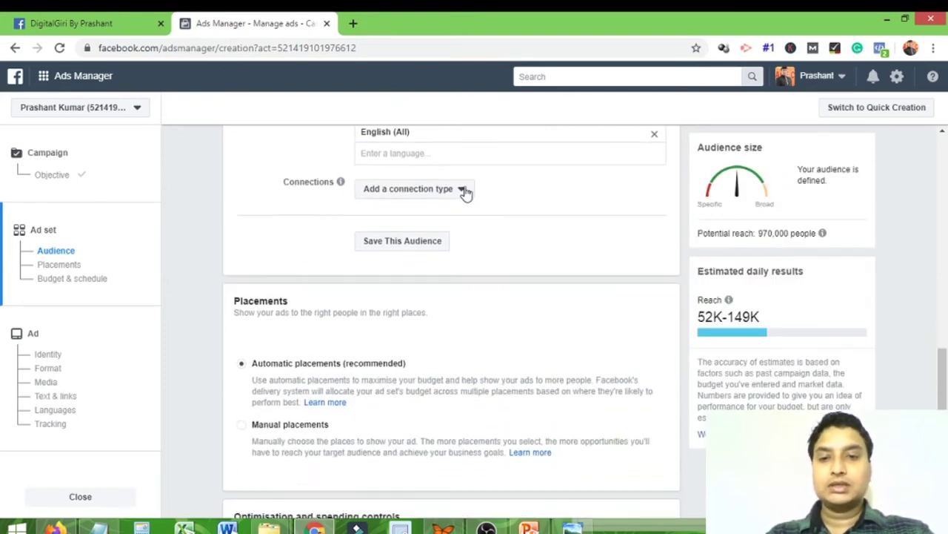
pyautogui.click(463, 190)
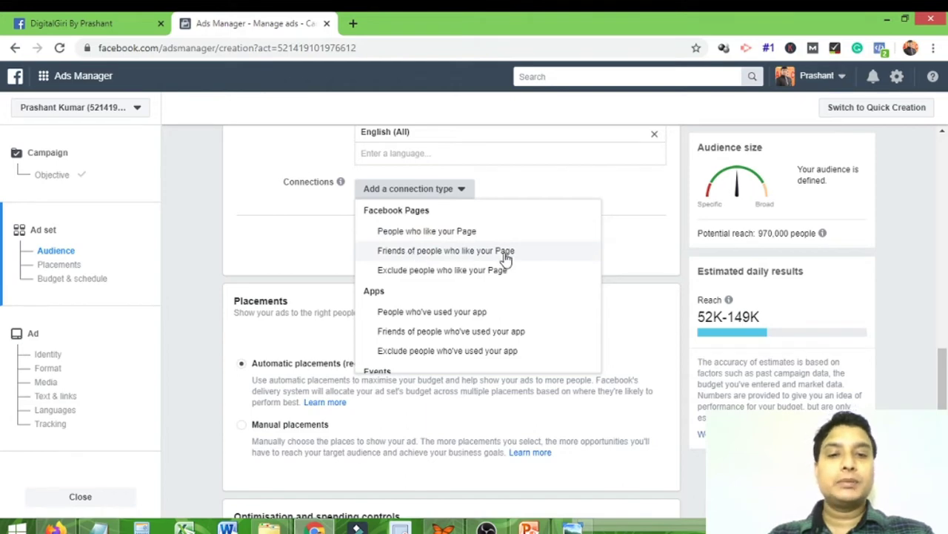
# Switch to the Facebook tab, open the DigitalGiri Page from the home feed and return to Ads Manager
pyautogui.click(86, 21)
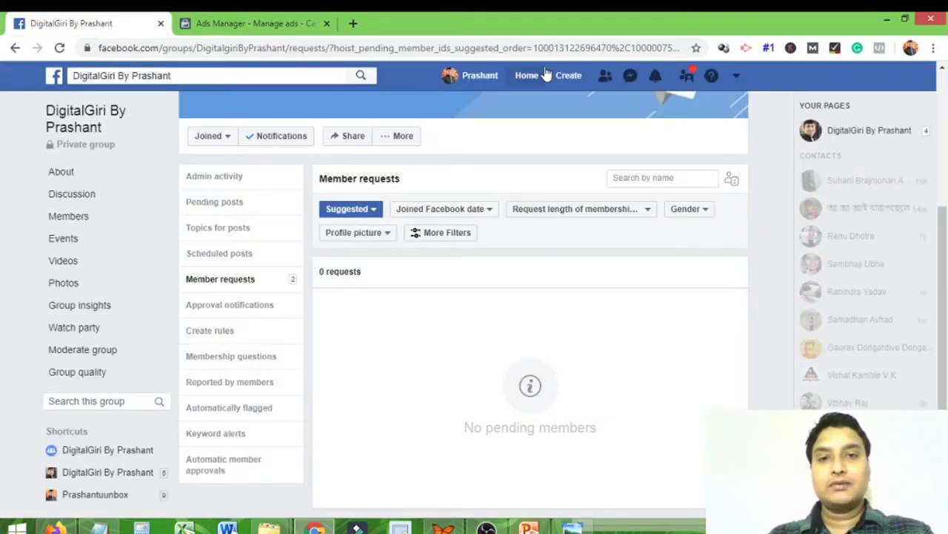
pyautogui.click(525, 87)
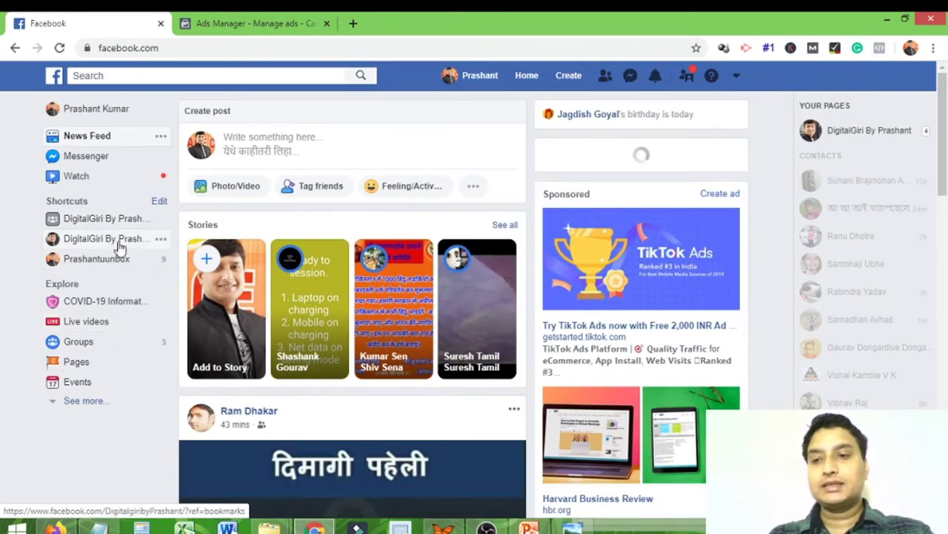
pyautogui.click(111, 241)
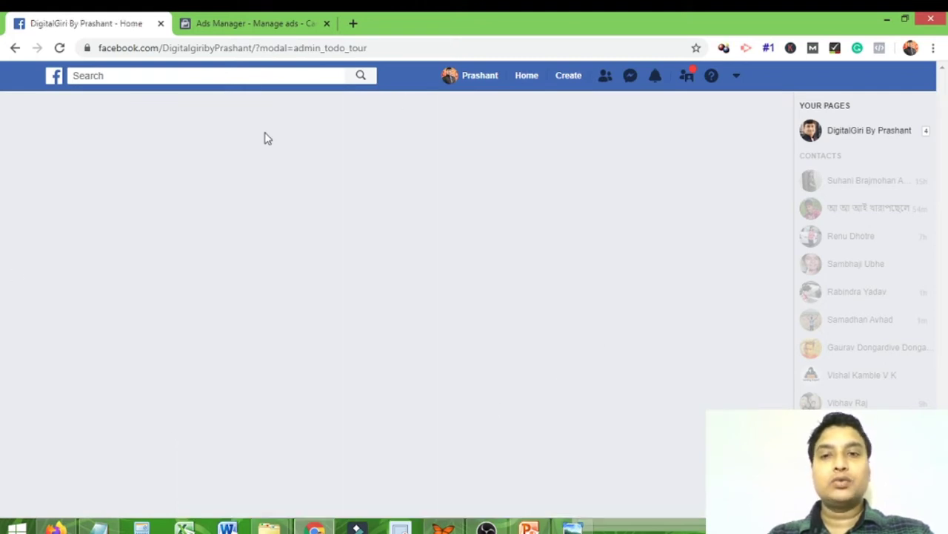
pyautogui.click(245, 23)
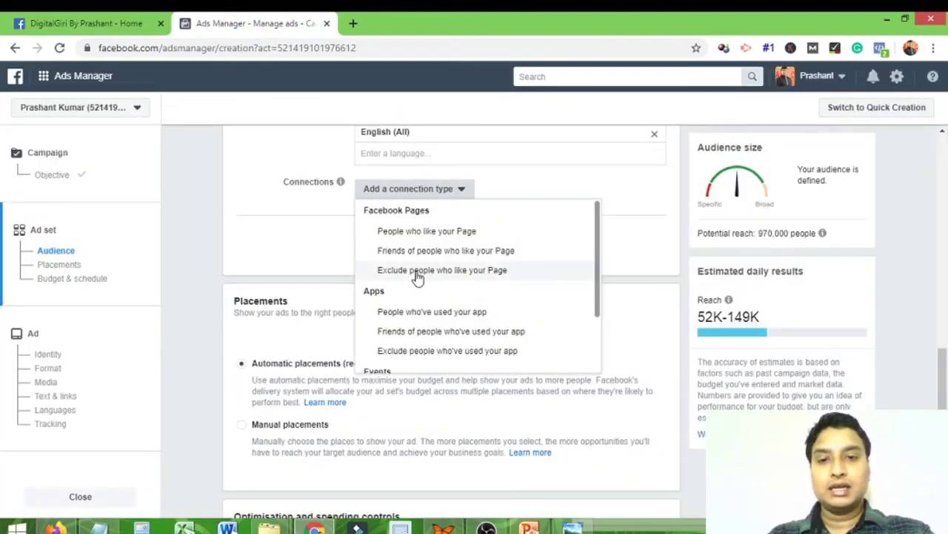
# Look over the DigitalGiri Page on Facebook and return to the ad set's connection types in Ads Manager
pyautogui.click(94, 22)
pyautogui.scroll(-6, 152, 334)
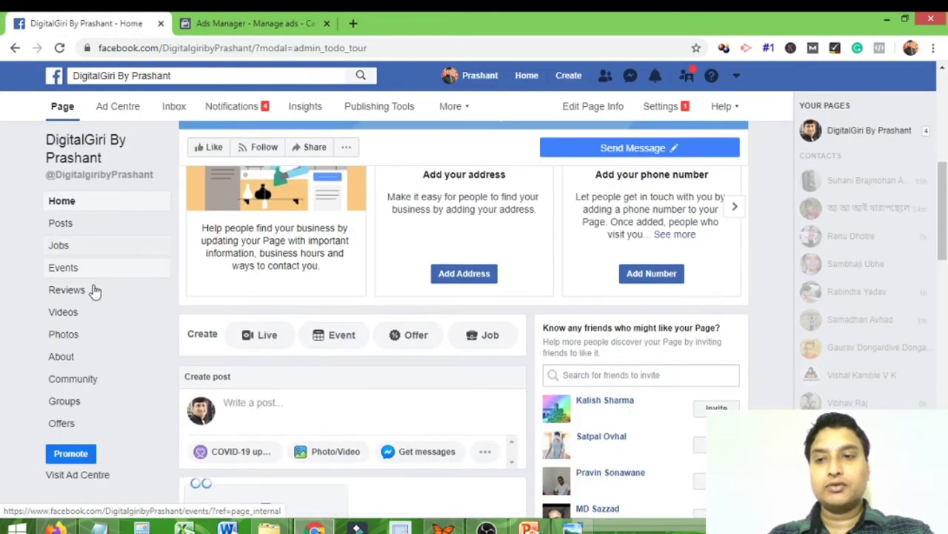
pyautogui.scroll(1, 112, 290)
pyautogui.scroll(-3, 687, 266)
pyautogui.scroll(8, 680, 303)
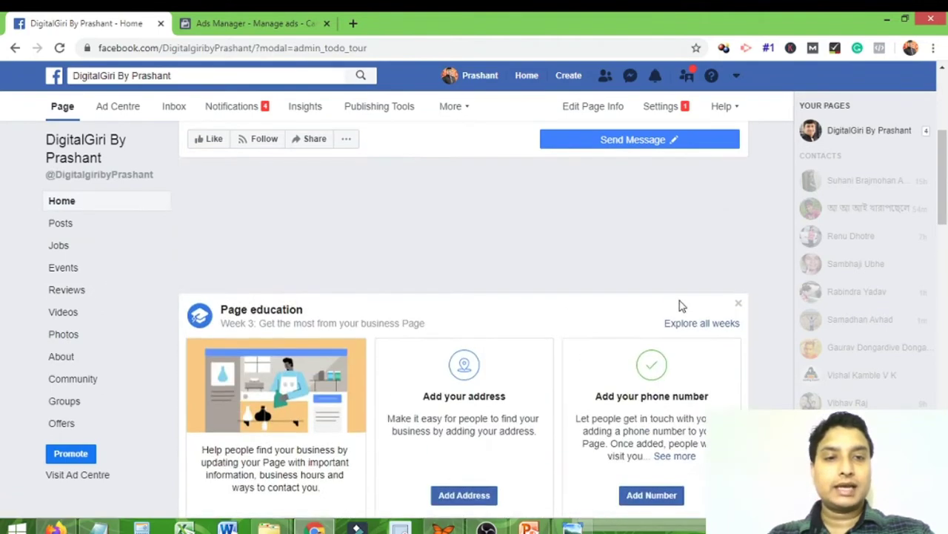
pyautogui.scroll(-4, 144, 295)
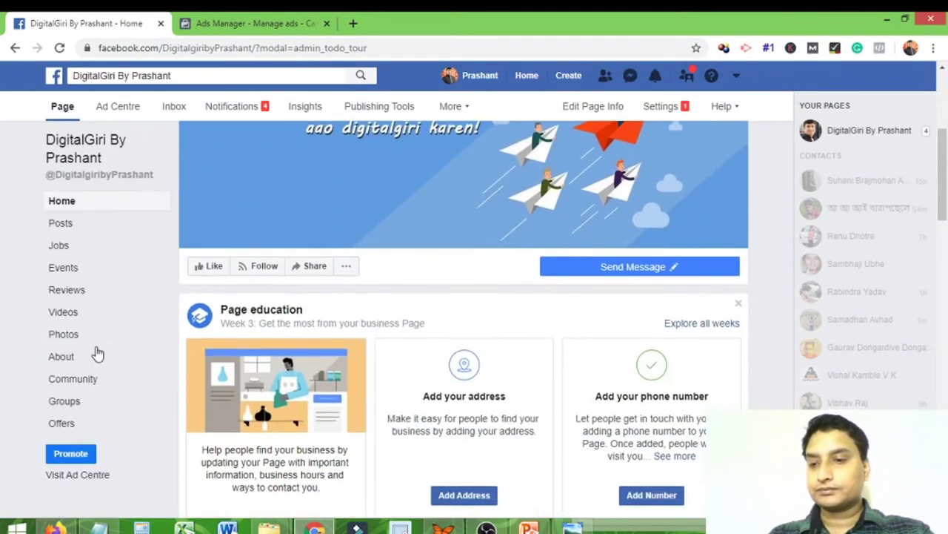
pyautogui.scroll(-2, 95, 351)
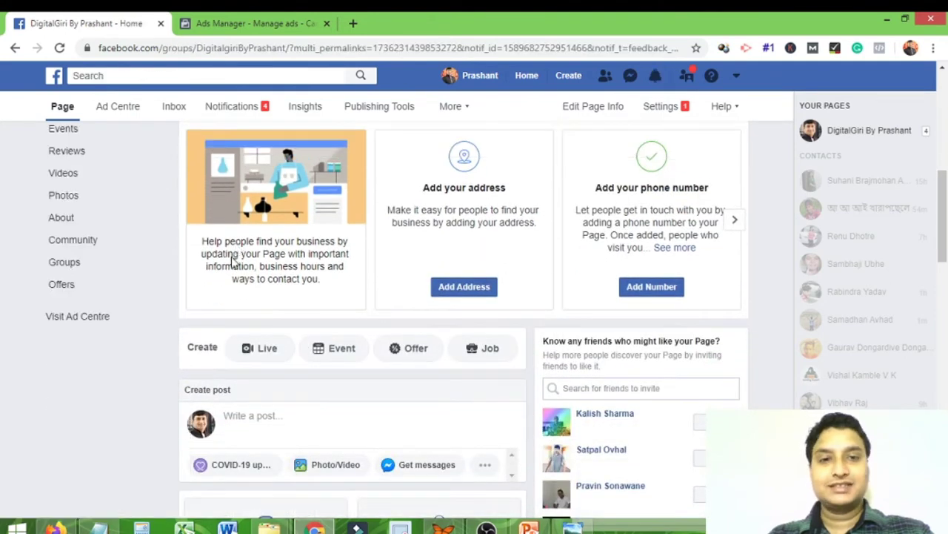
pyautogui.click(214, 22)
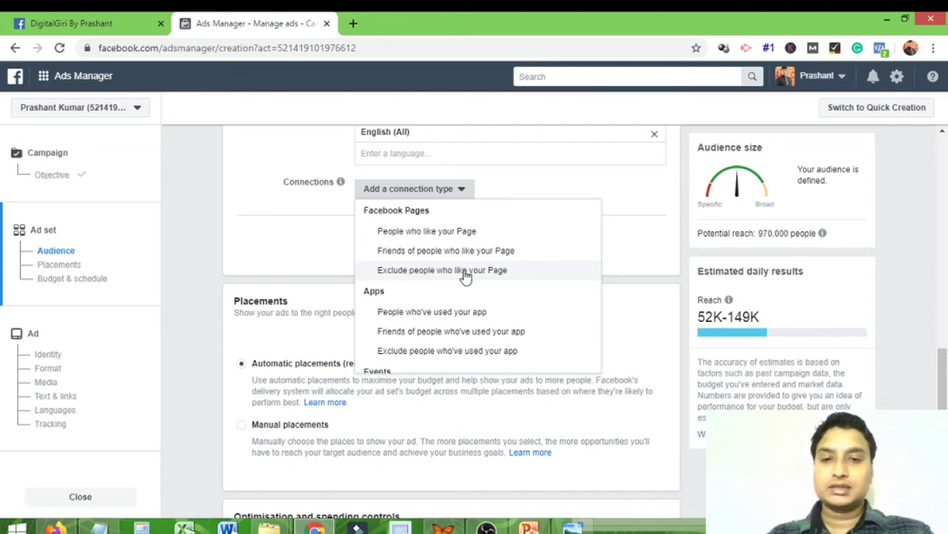
# Try the Advanced combinations connection type for the audience and remove it
pyautogui.scroll(-2, 463, 274)
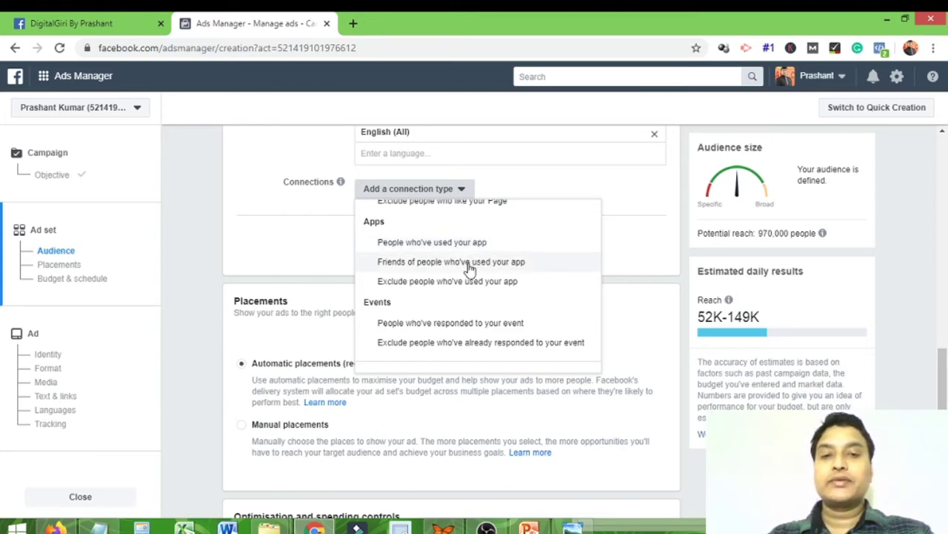
pyautogui.scroll(-1, 464, 271)
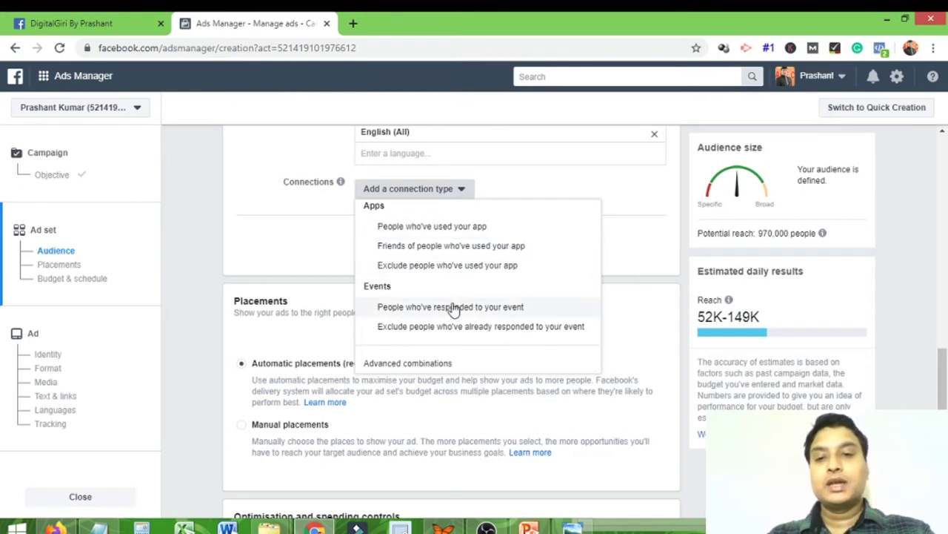
pyautogui.click(415, 365)
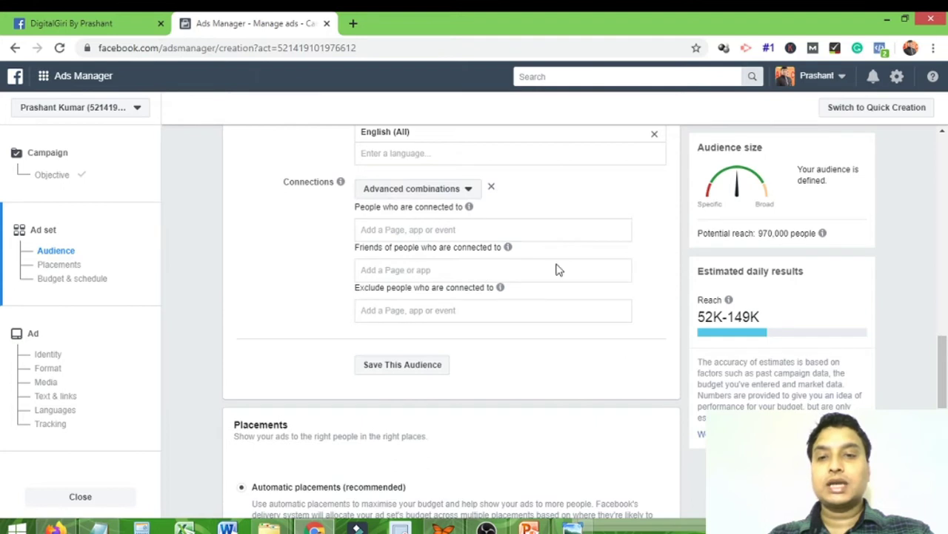
pyautogui.click(492, 189)
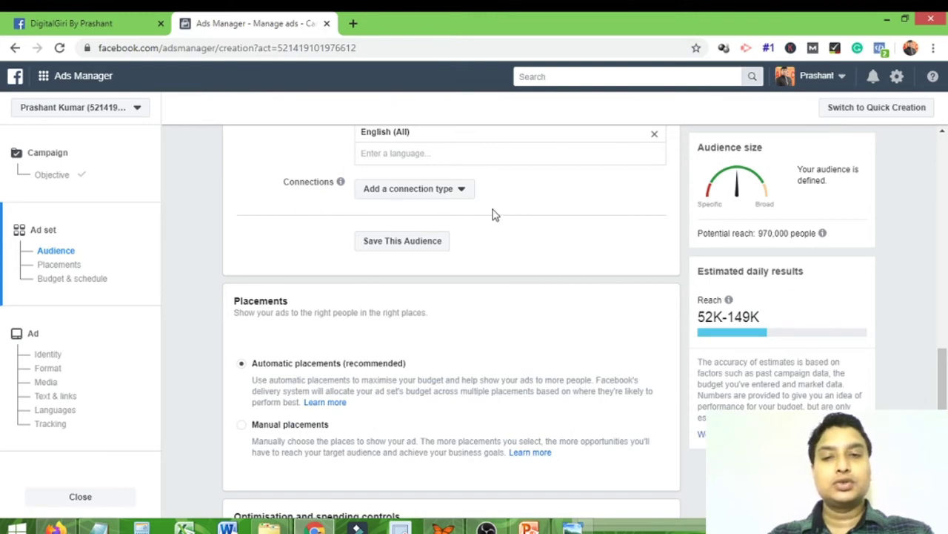
# Review the audience's age range, detailed targeting, exclusions and languages up to the Placements section
pyautogui.scroll(-2, 494, 215)
pyautogui.scroll(3, 474, 226)
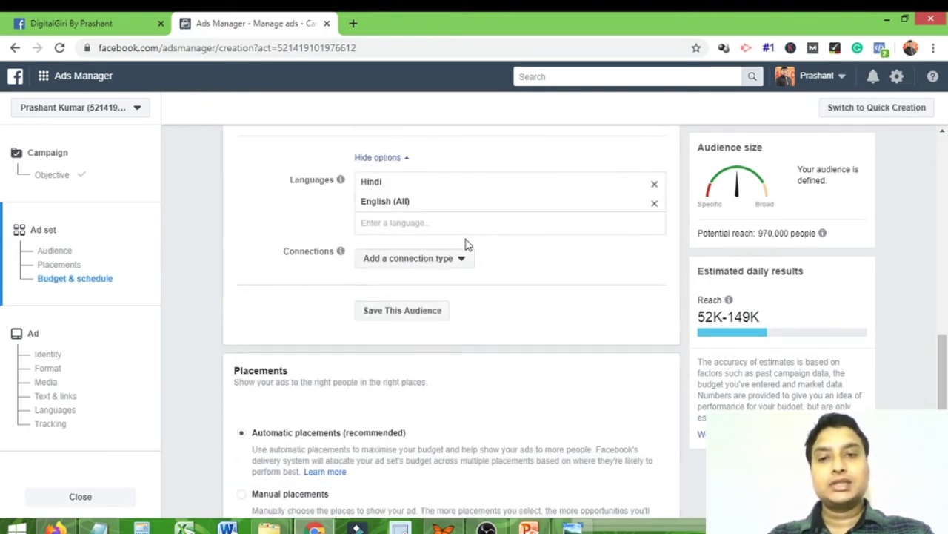
pyautogui.scroll(6, 474, 230)
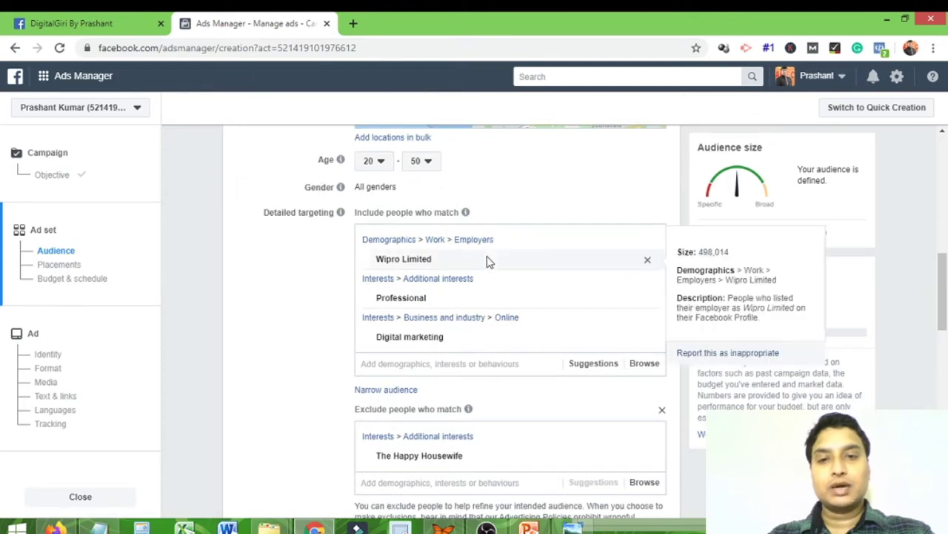
pyautogui.scroll(-8, 487, 259)
pyautogui.scroll(2, 449, 200)
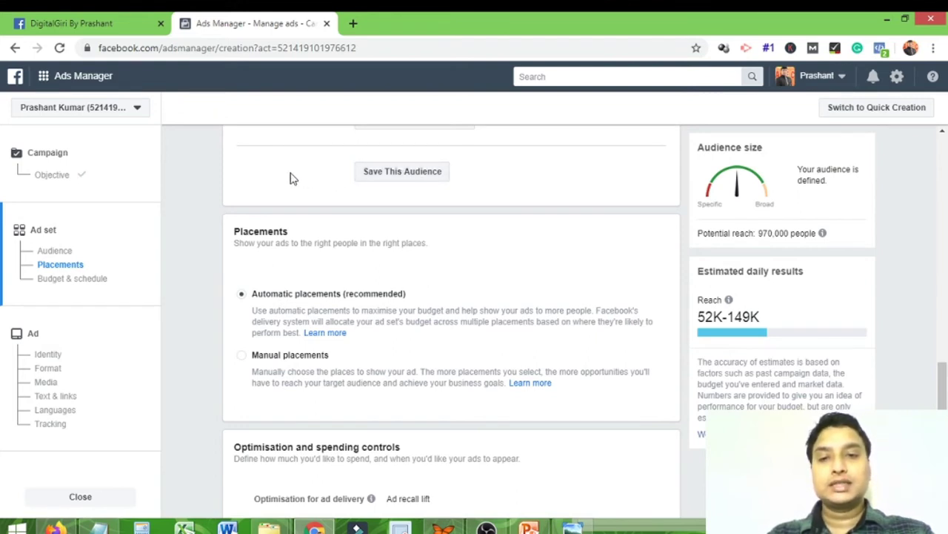
# Switch the ad set to manual placements and include the Audience Network platform
pyautogui.scroll(-2, 300, 176)
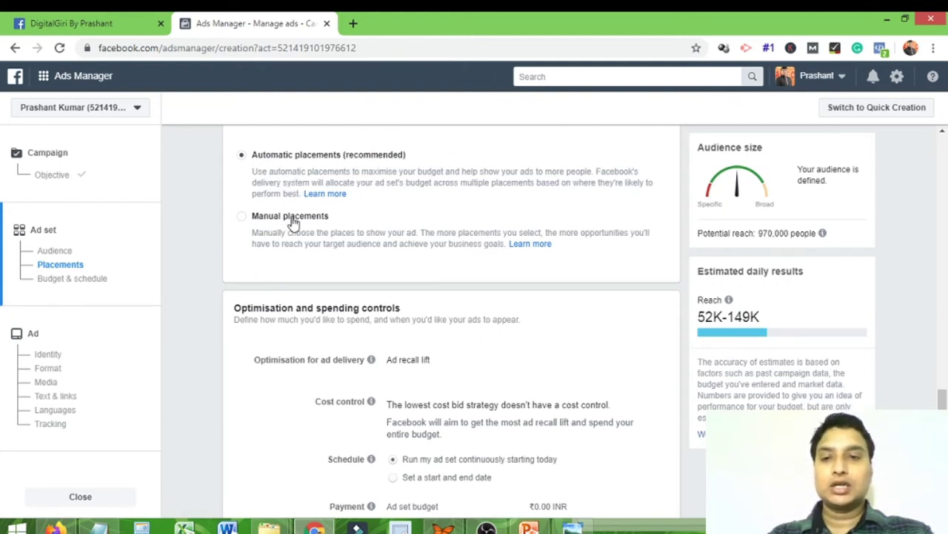
pyautogui.click(254, 220)
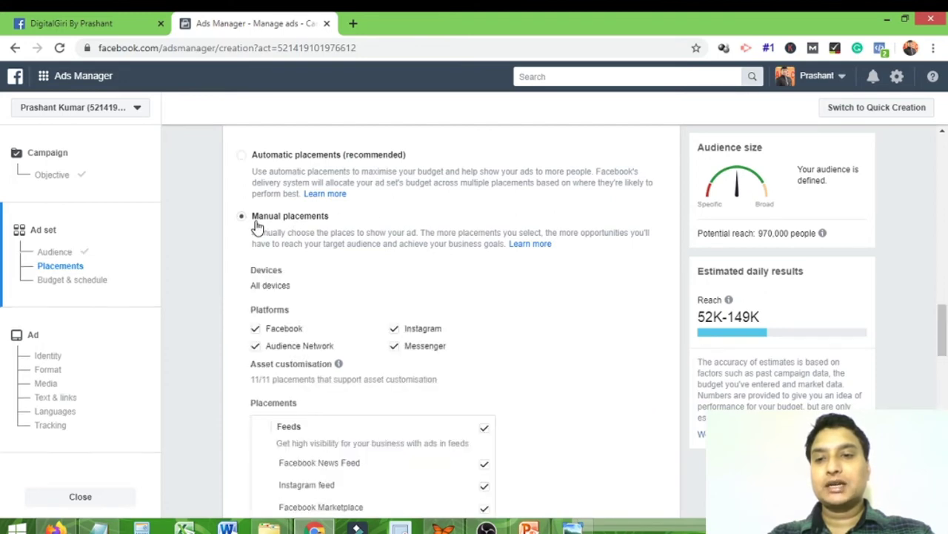
pyautogui.scroll(-3, 420, 213)
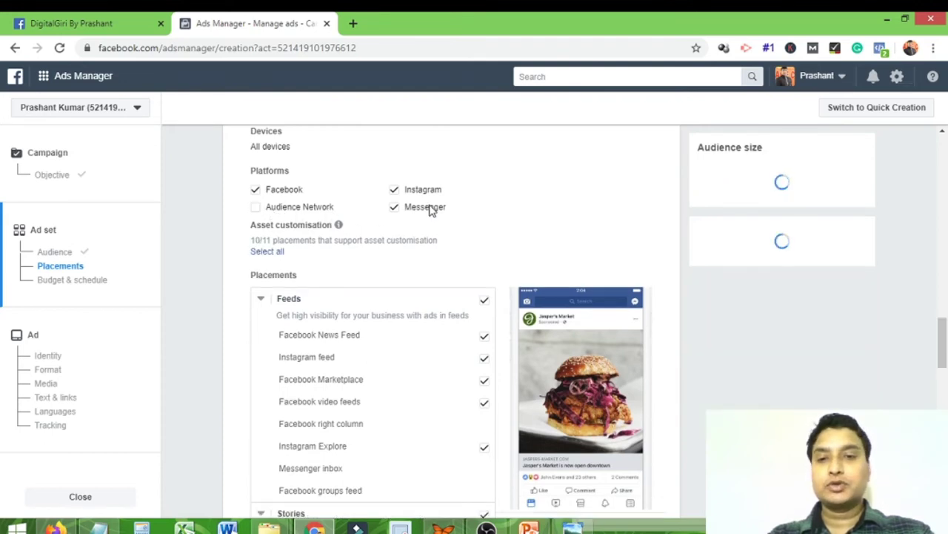
pyautogui.click(256, 207)
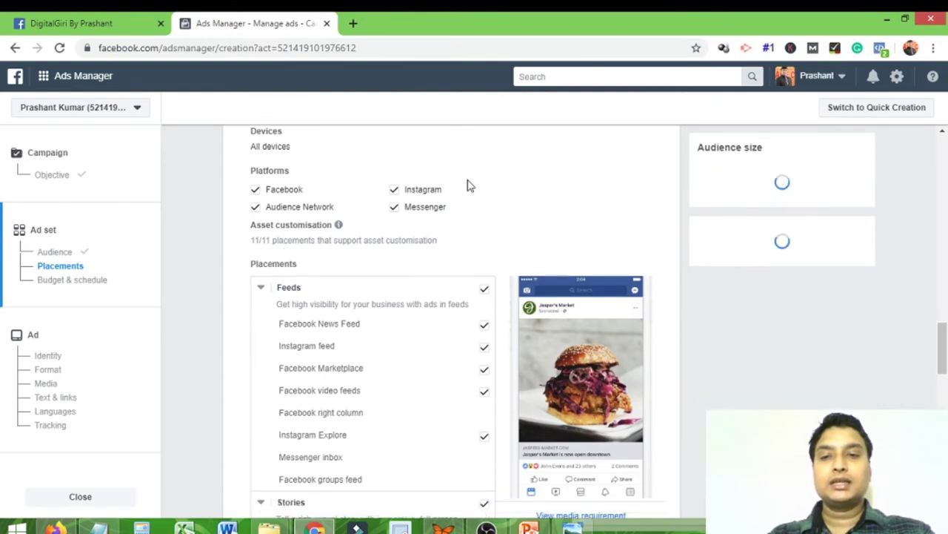
# Review the available placements from Feeds to Apps and sites, and the ad set's optimisation and spending controls
pyautogui.scroll(-3, 551, 185)
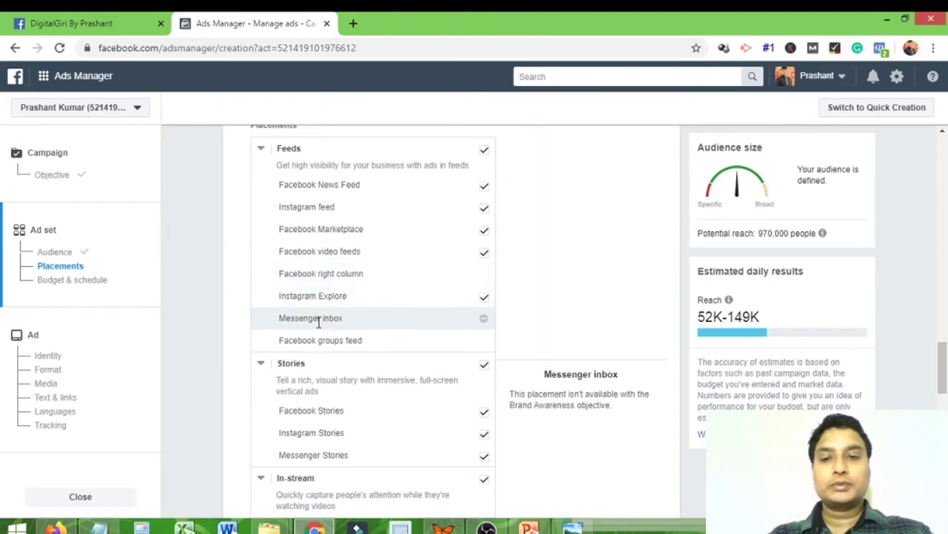
pyautogui.scroll(-2, 333, 236)
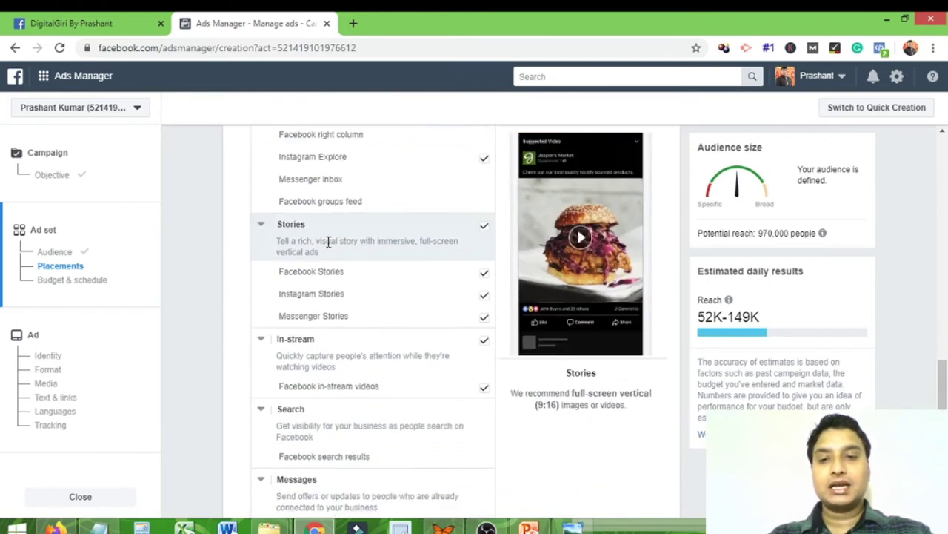
pyautogui.scroll(-2, 315, 238)
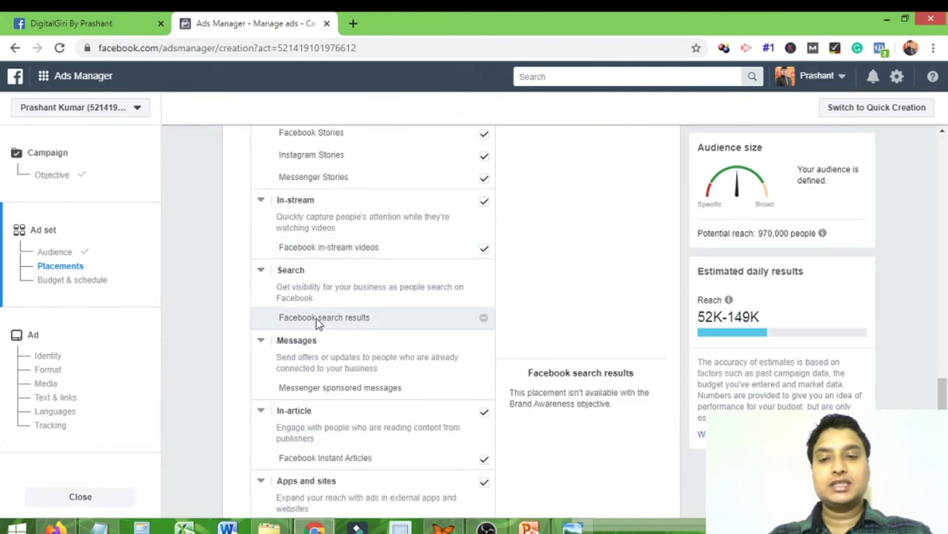
pyautogui.scroll(-3, 341, 238)
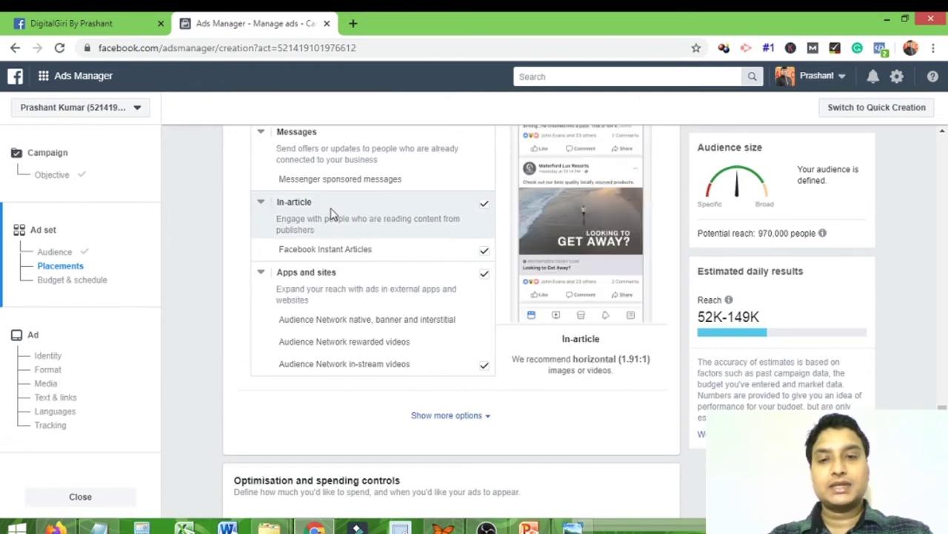
pyautogui.scroll(-1, 331, 212)
pyautogui.scroll(-2, 330, 213)
pyautogui.scroll(-1, 353, 199)
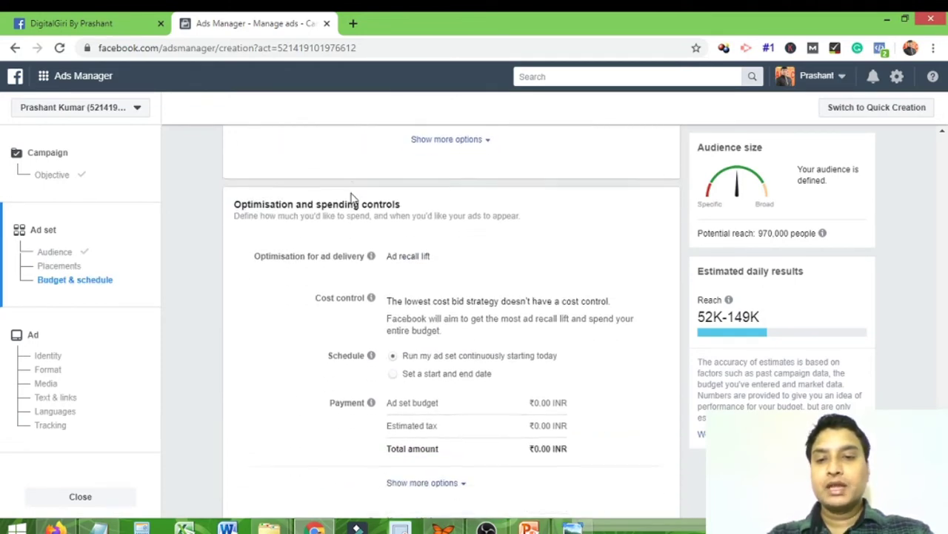
pyautogui.scroll(-1, 345, 200)
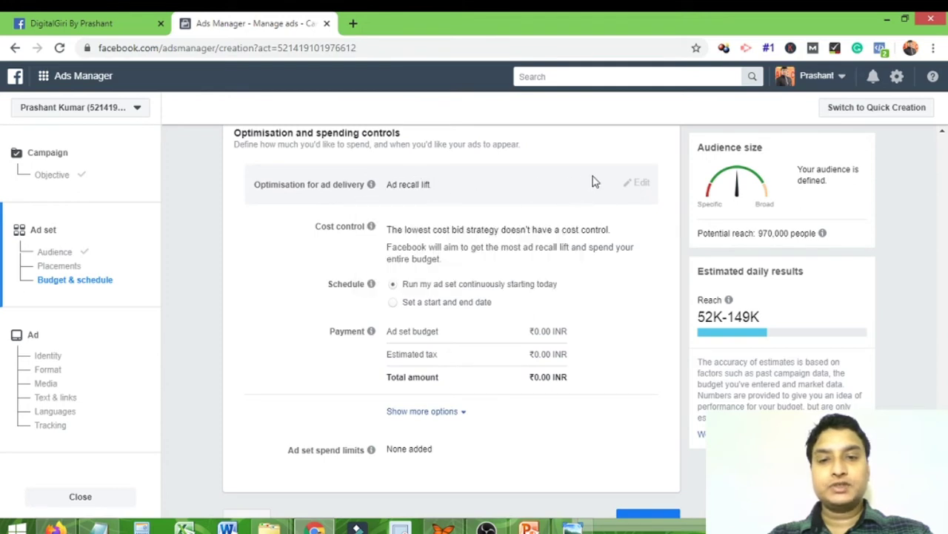
pyautogui.scroll(-1, 362, 198)
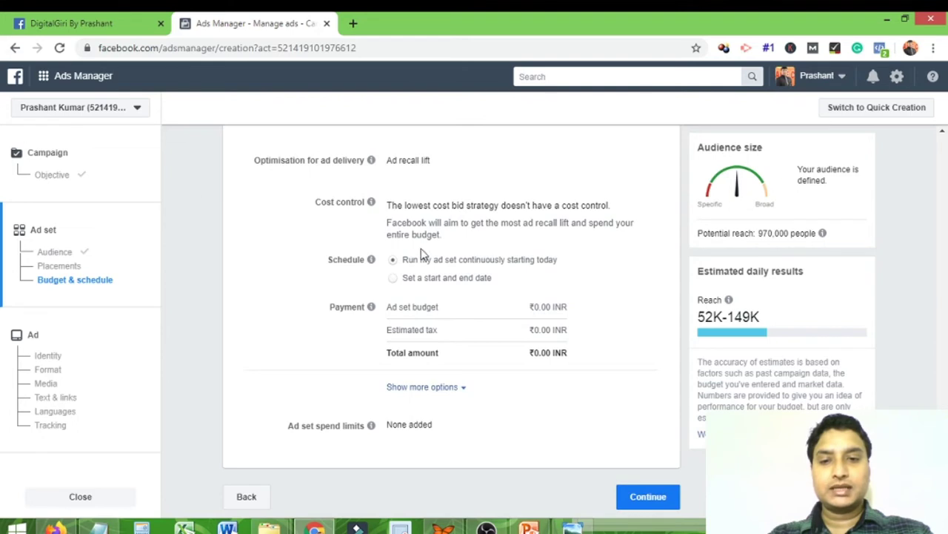
# Show the additional spending options and open the minimum and maximum spend limit fields for the ad set
pyautogui.click(421, 389)
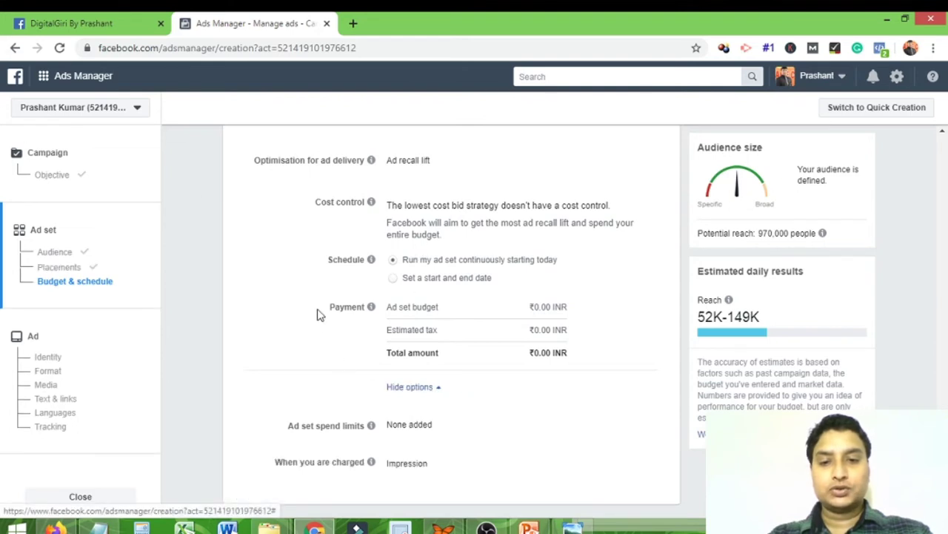
pyautogui.scroll(-1, 323, 314)
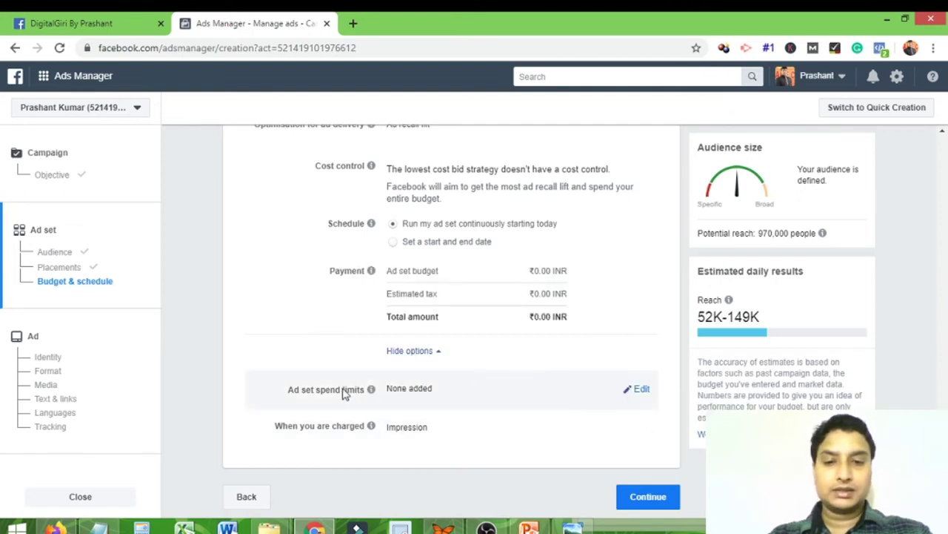
pyautogui.click(642, 391)
pyautogui.scroll(-1, 618, 328)
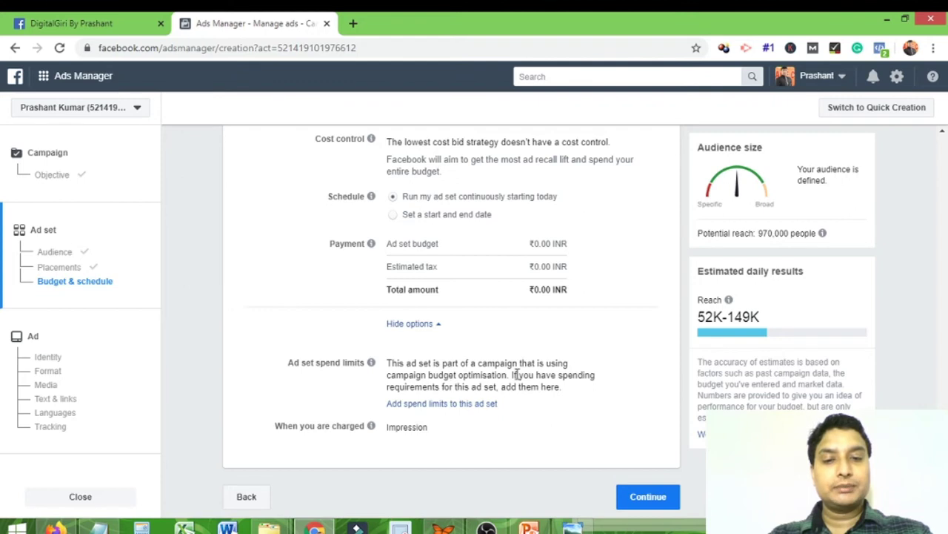
pyautogui.click(460, 409)
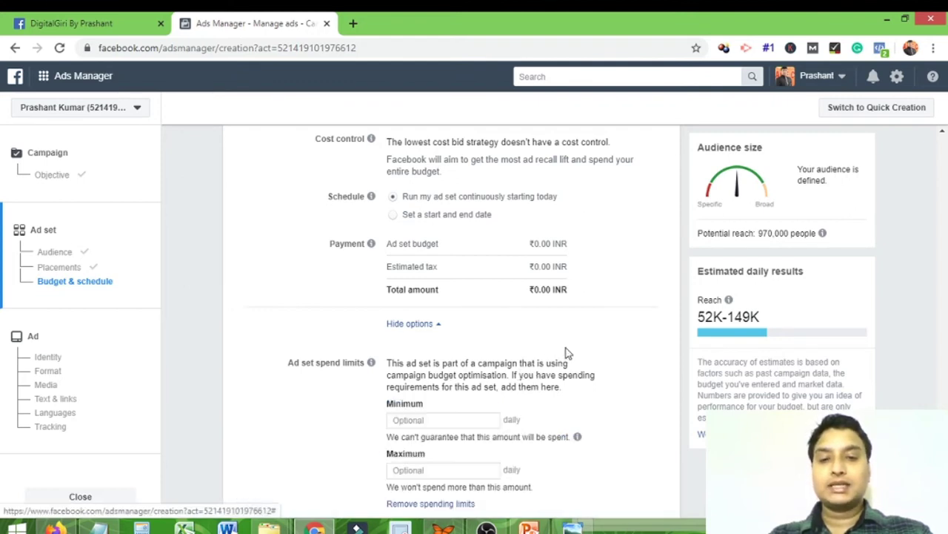
pyautogui.scroll(-2, 567, 353)
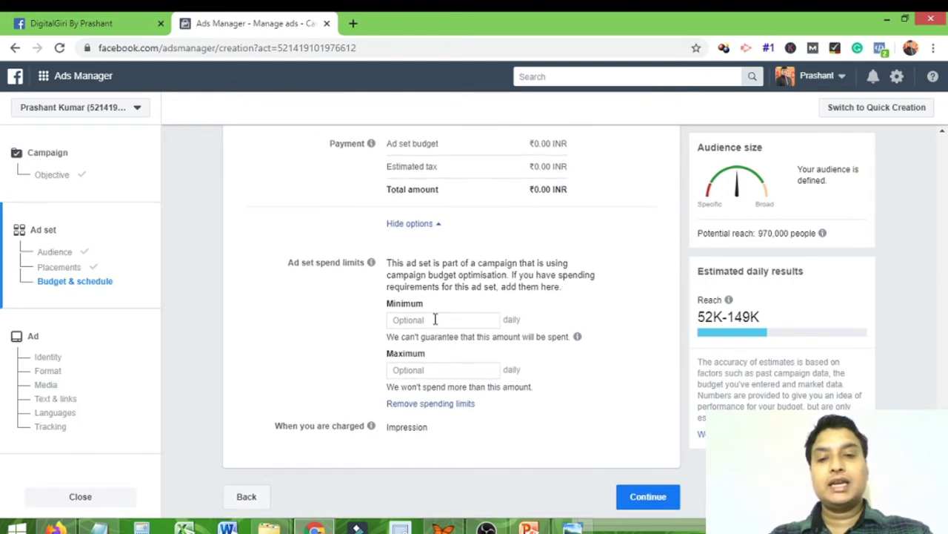
# Try a minimum daily spend limit of ₹100 together with a maximum limit, and remove the spending limits
pyautogui.click(439, 319)
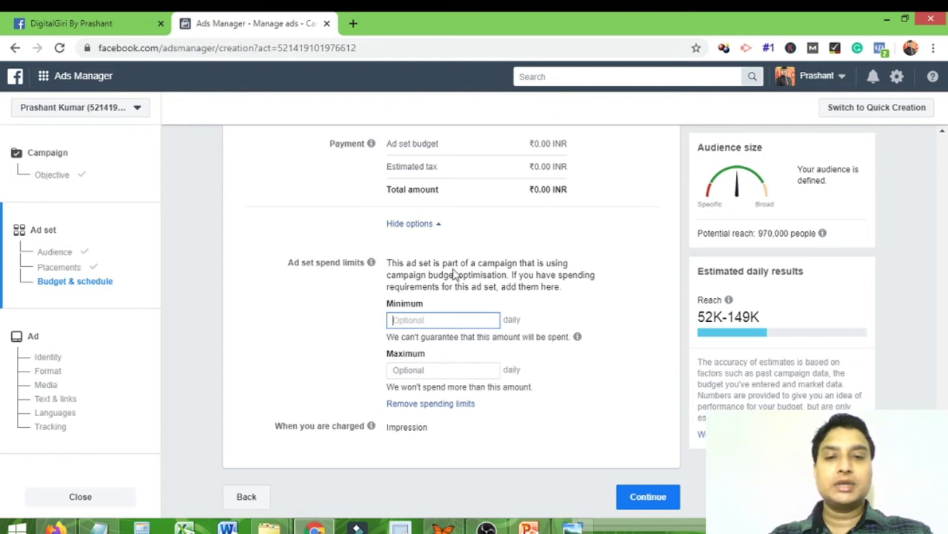
pyautogui.click(332, 306)
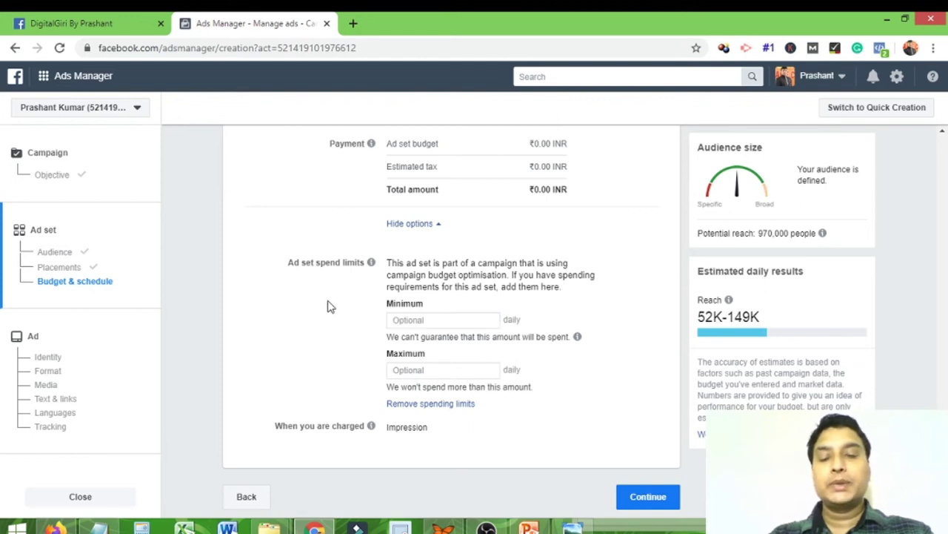
pyautogui.click(437, 321)
pyautogui.write('100')
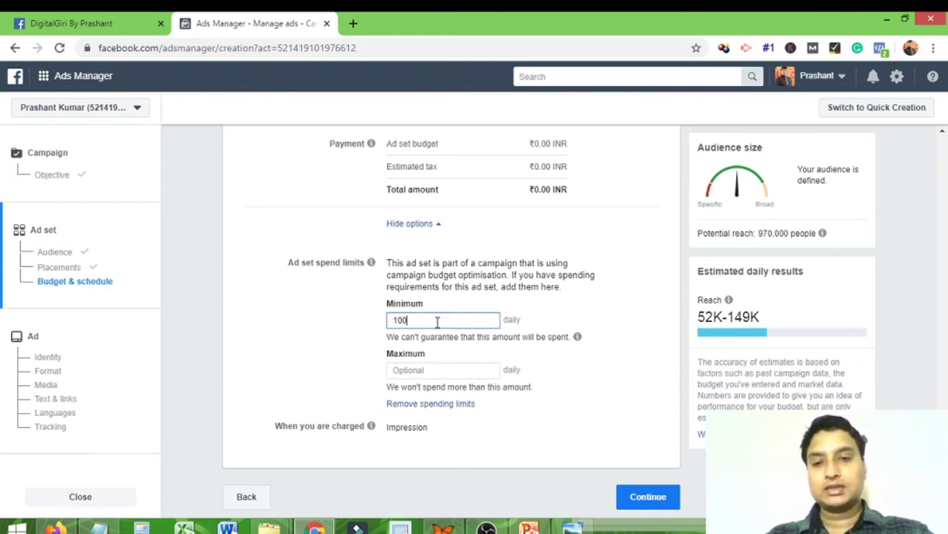
pyautogui.click(417, 369)
pyautogui.write('0')
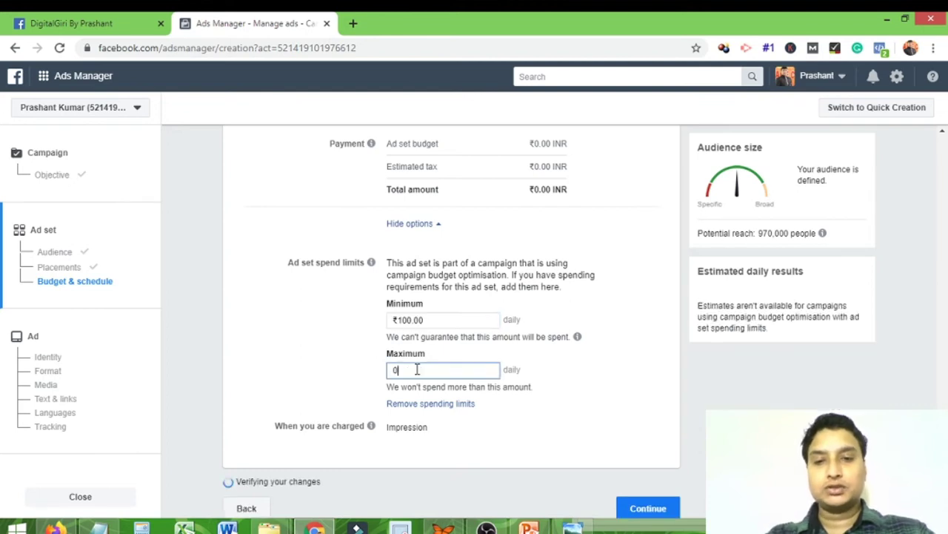
pyautogui.moveTo(417, 369); pyautogui.dragTo(367, 377)
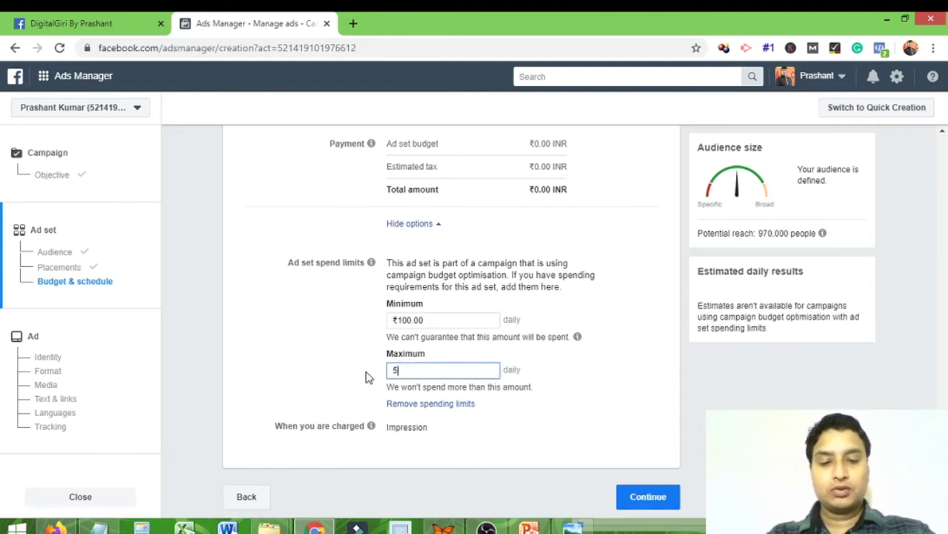
pyautogui.click(510, 320)
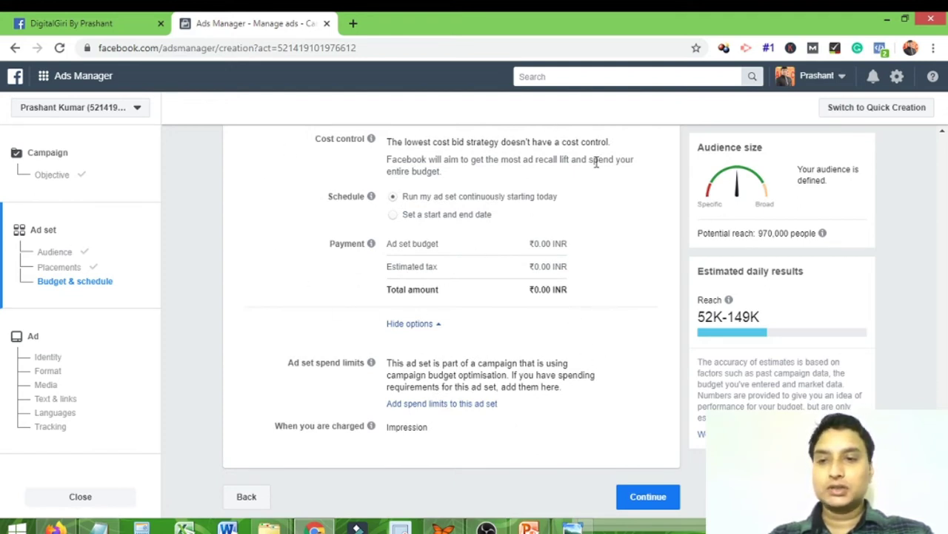
# Continue to the ad level and name the ad "Digitalgiri - Brand Awareness"
pyautogui.click(646, 495)
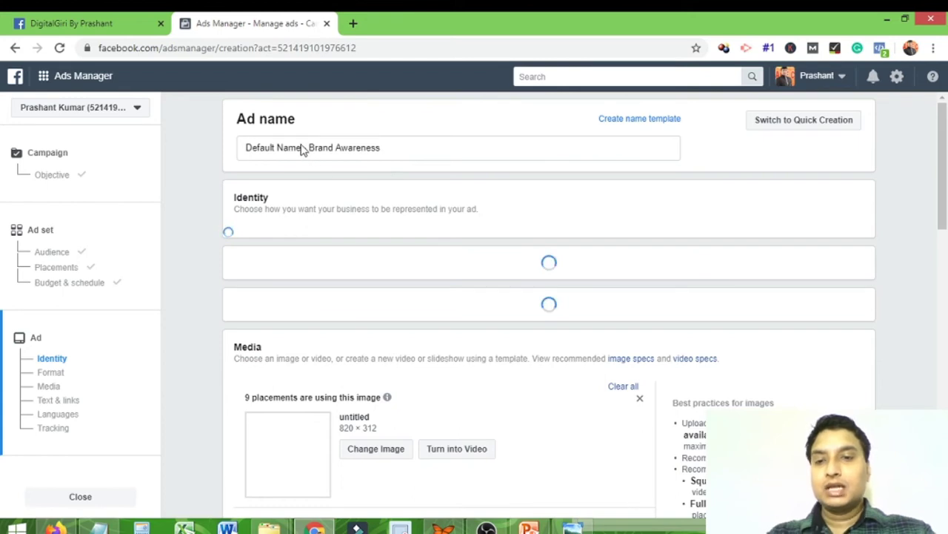
pyautogui.moveTo(301, 152); pyautogui.dragTo(230, 158)
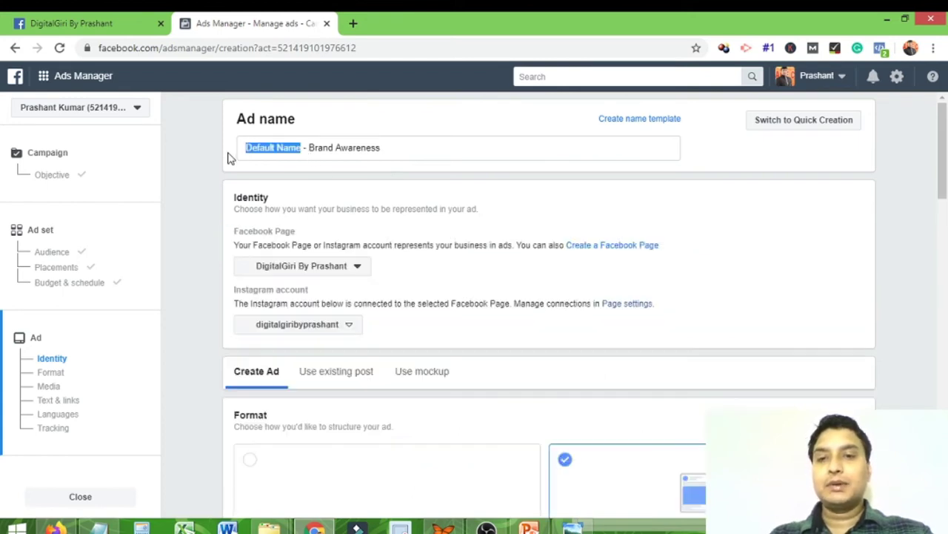
pyautogui.press('BackSpace')
pyautogui.write('Digi')
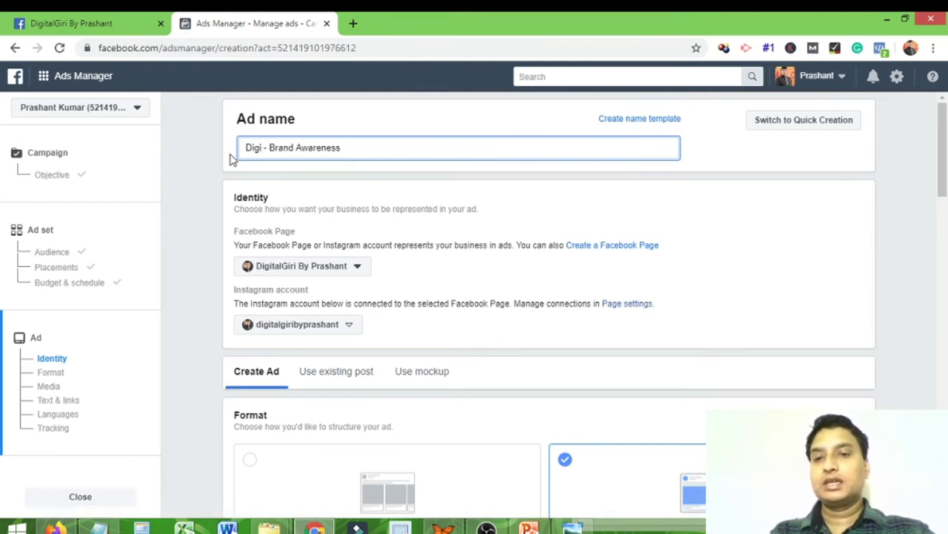
pyautogui.write('talgiri')
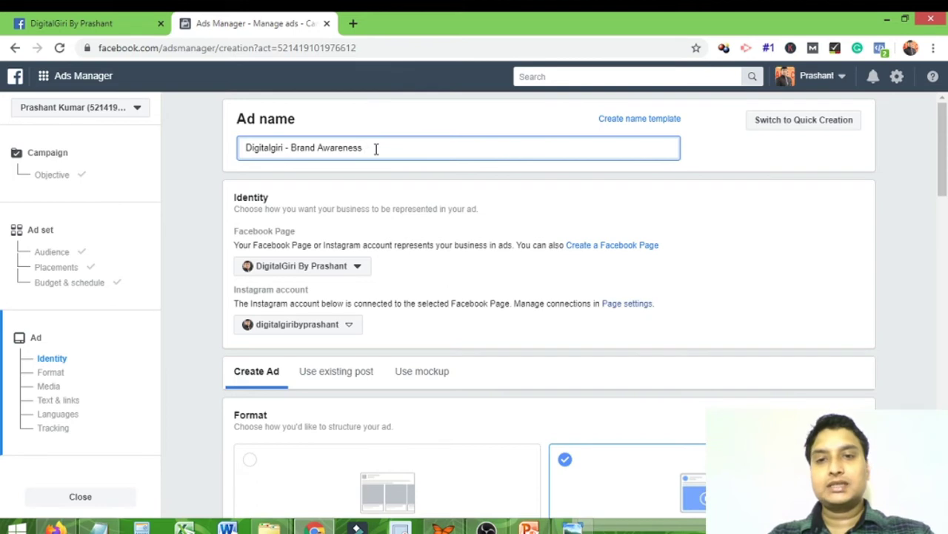
pyautogui.click(211, 221)
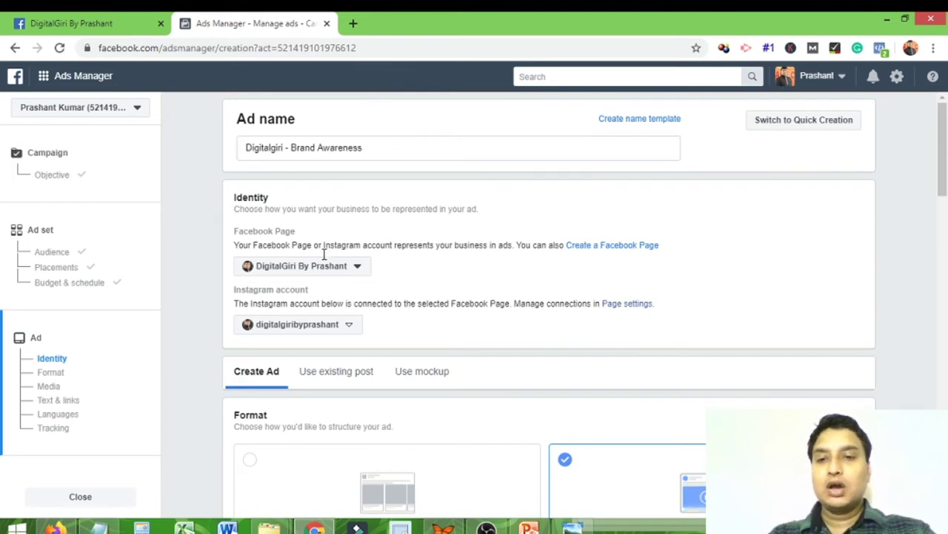
# Check which Instagram account and Facebook Page can represent the business in the ad's Identity section
pyautogui.scroll(-2, 355, 262)
pyautogui.scroll(1, 358, 218)
pyautogui.scroll(1, 358, 215)
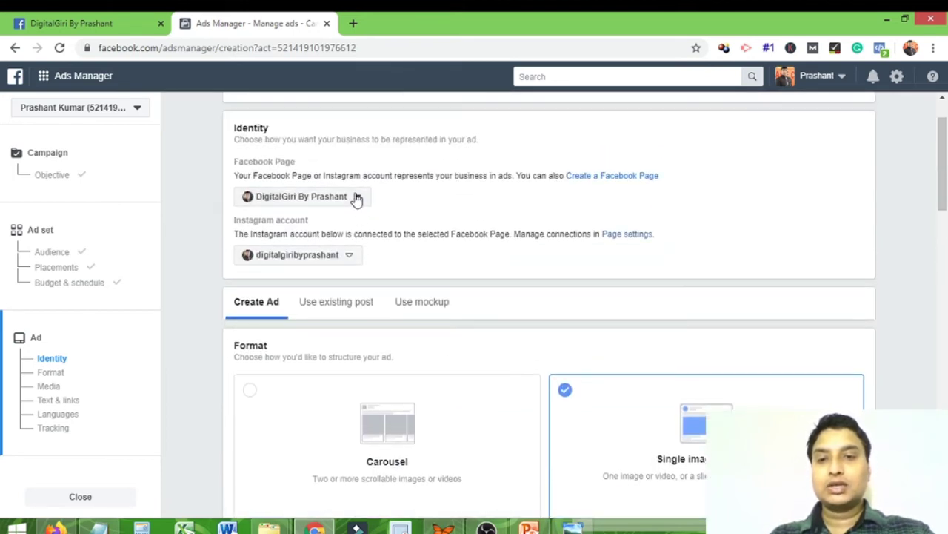
pyautogui.click(349, 257)
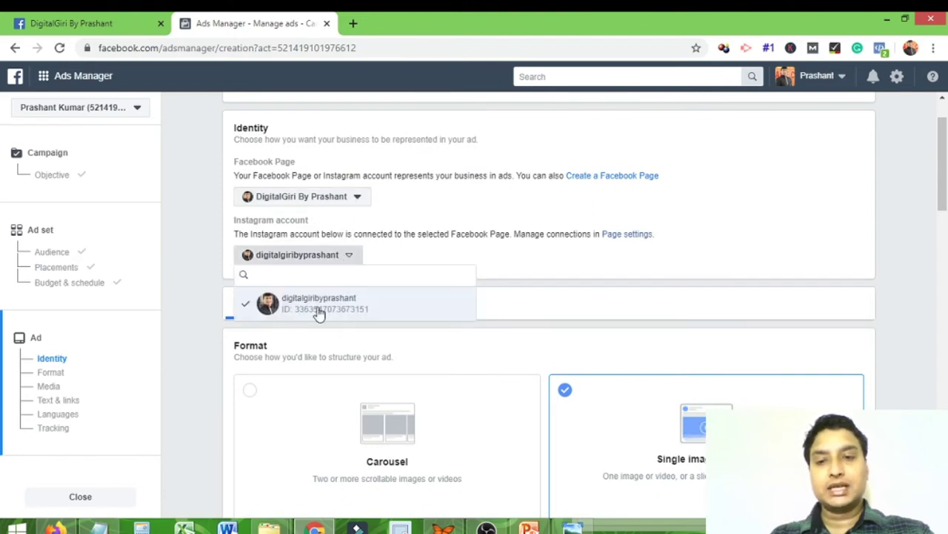
pyautogui.click(356, 199)
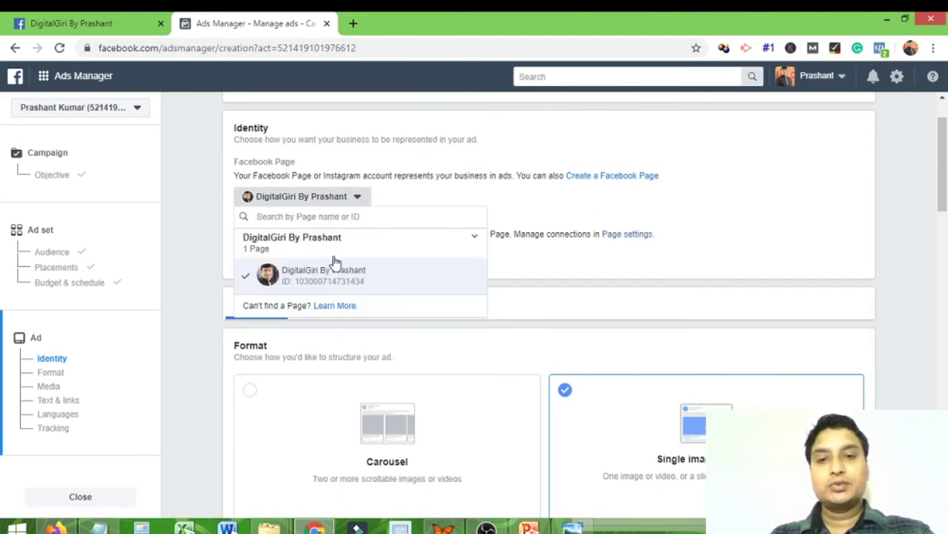
pyautogui.click(218, 217)
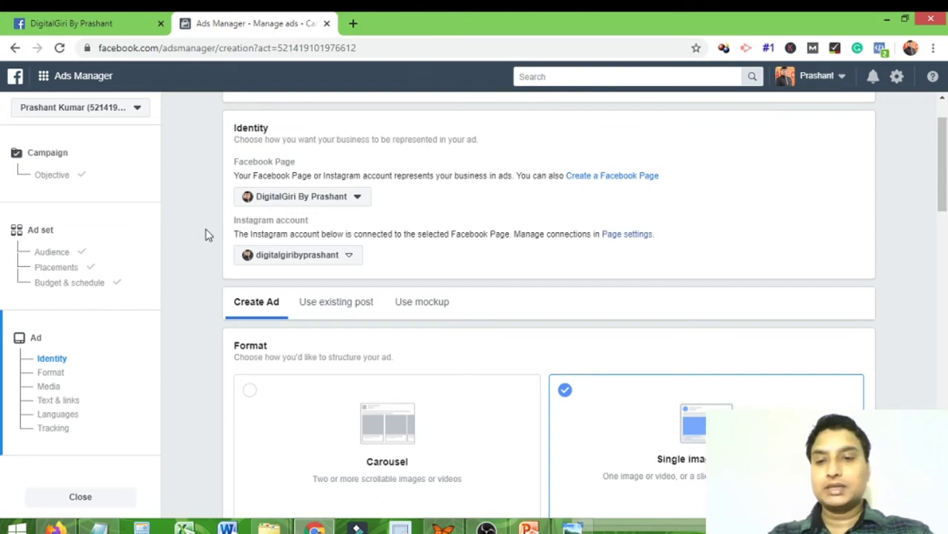
# Review the ad formats, the current media and the recommended image file types and aspect ratios
pyautogui.scroll(-3, 482, 303)
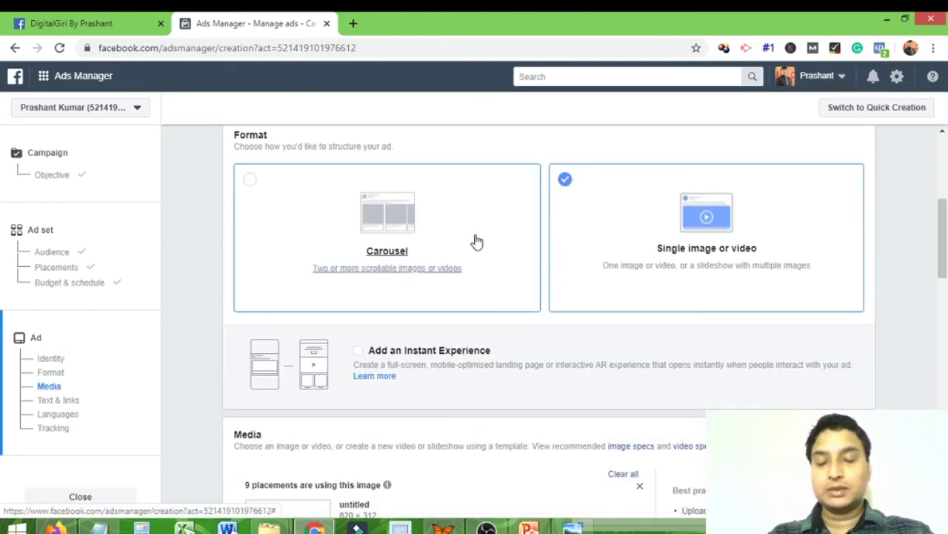
pyautogui.scroll(-3, 477, 241)
pyautogui.scroll(-2, 477, 238)
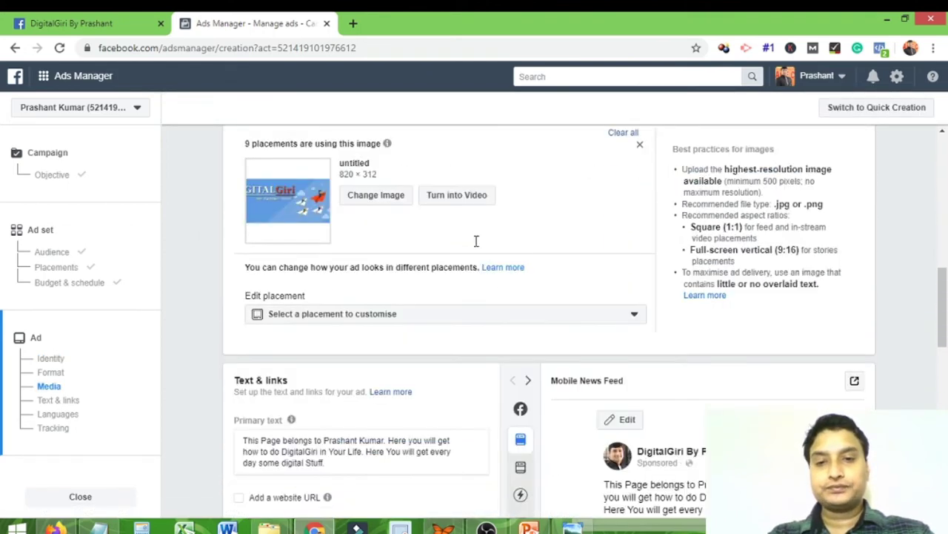
pyautogui.moveTo(386, 137)
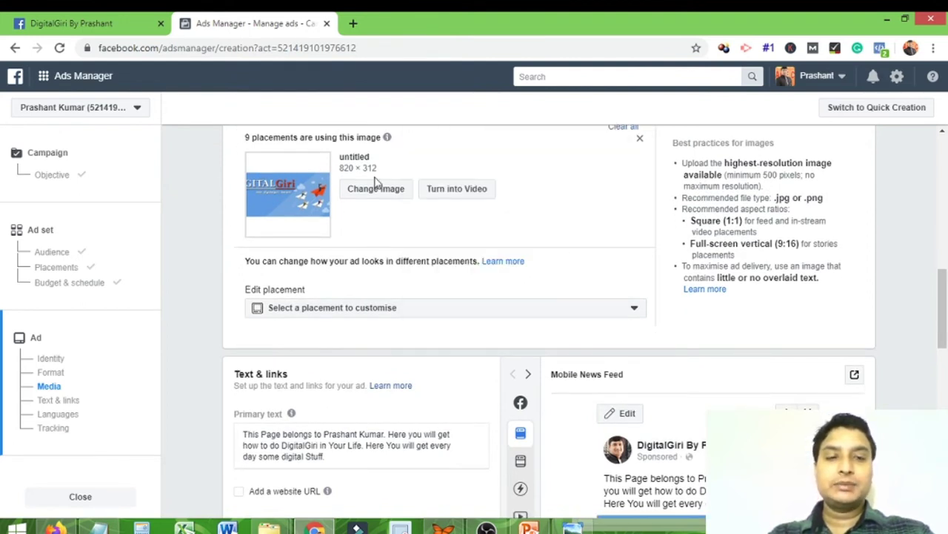
pyautogui.doubleClick(795, 246)
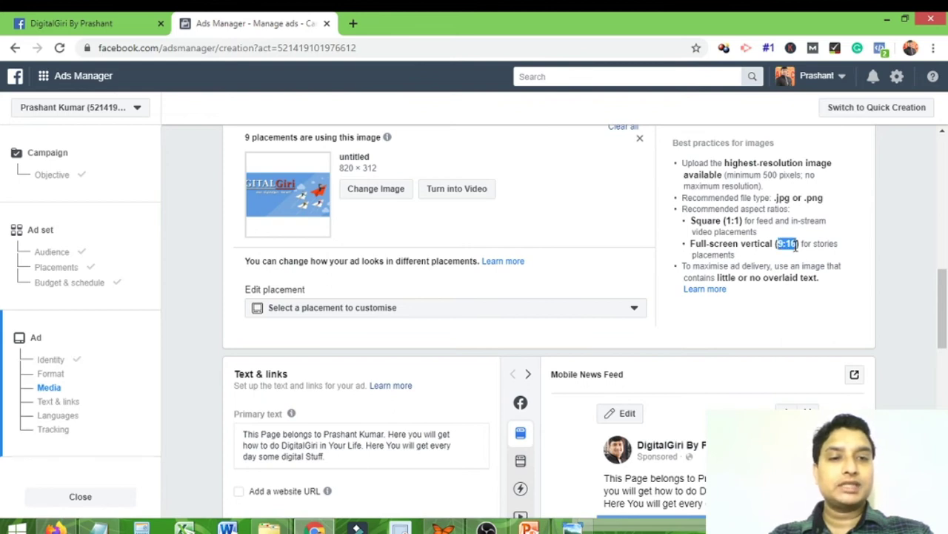
pyautogui.doubleClick(784, 198)
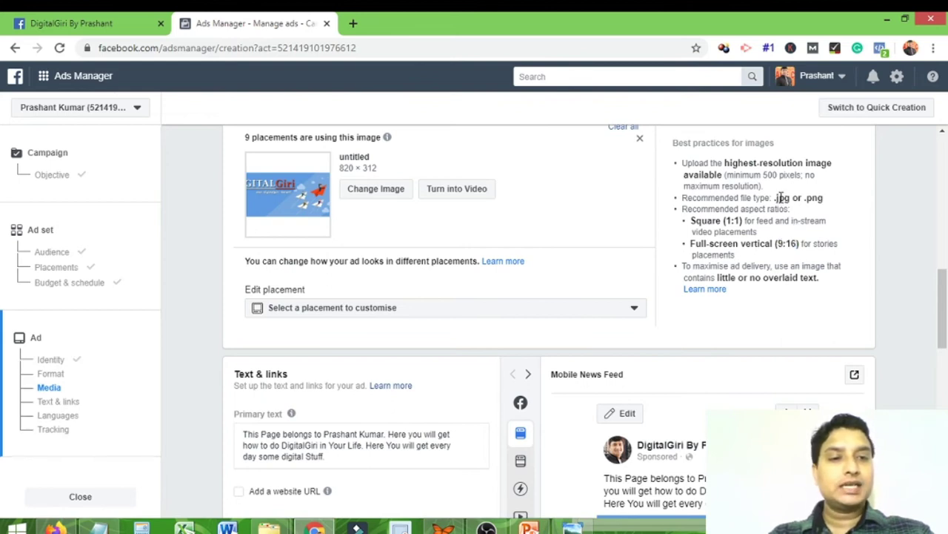
pyautogui.doubleClick(815, 198)
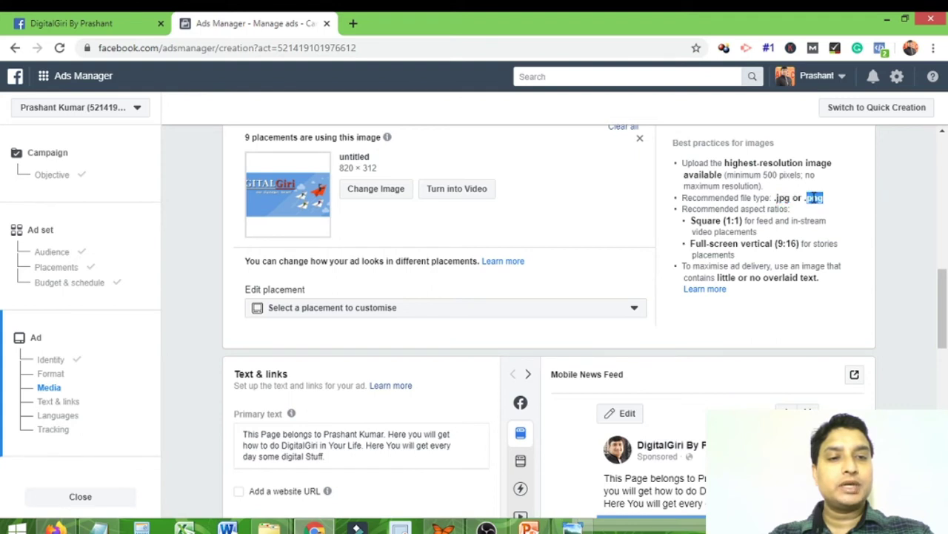
# Replace the ad's current image with "DM pic.jpg" (1200 × 628) from the account images
pyautogui.click(366, 194)
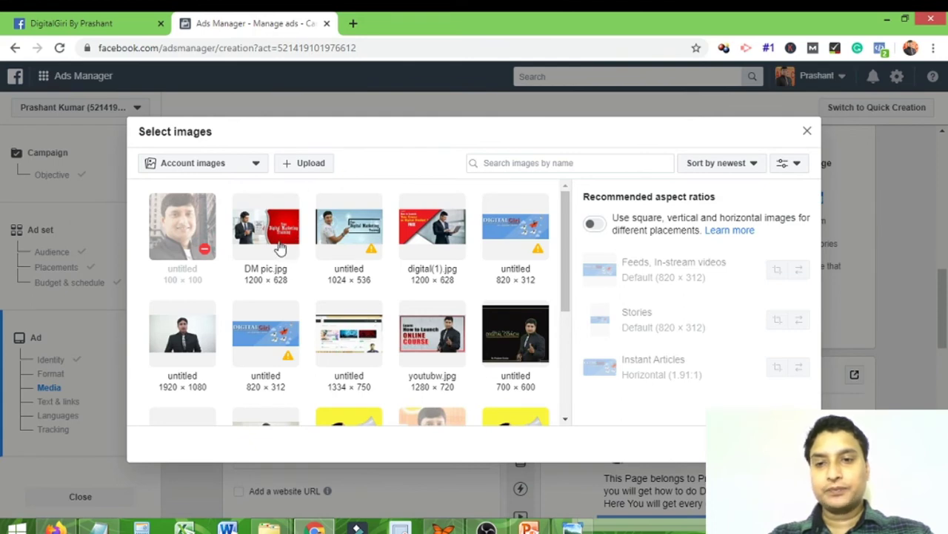
pyautogui.click(309, 277)
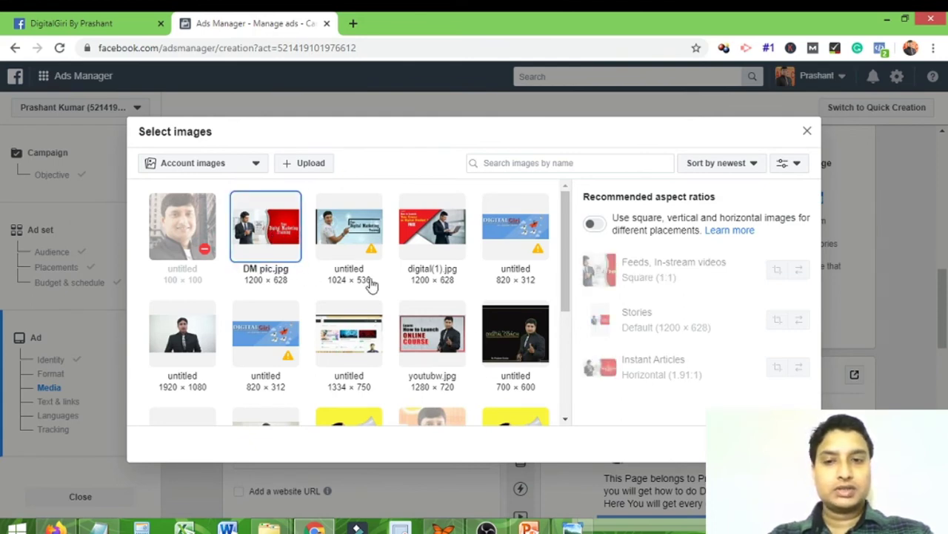
pyautogui.press('Escape')
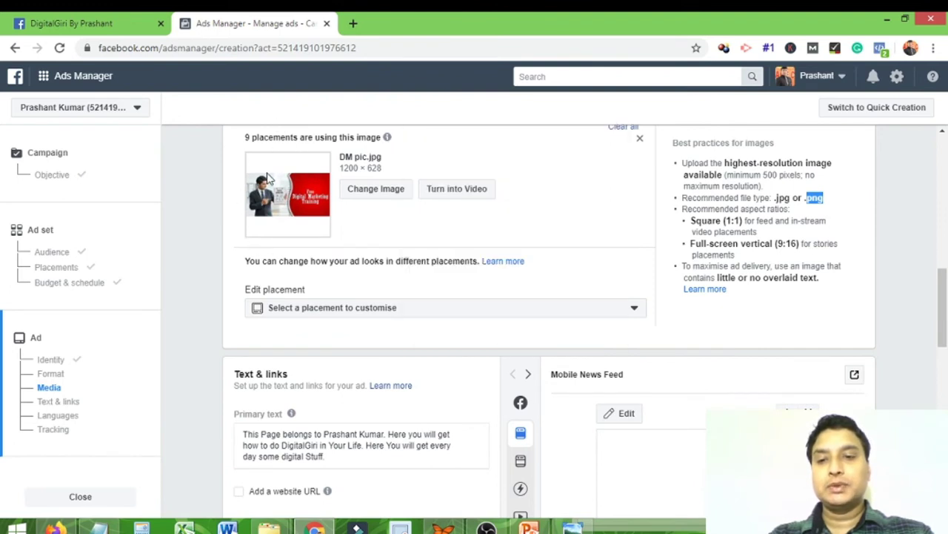
# Clear the existing primary text of the ad in the Text & links section
pyautogui.scroll(-2, 437, 215)
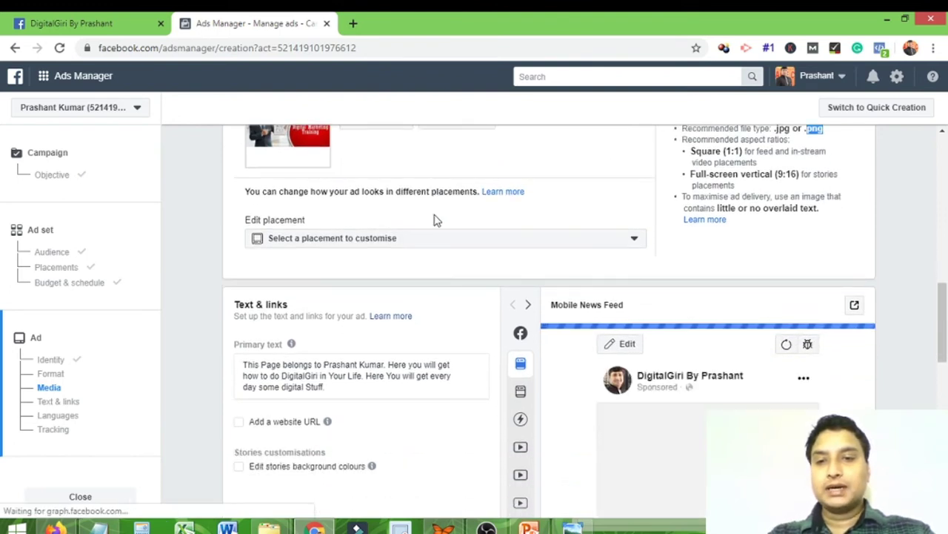
pyautogui.scroll(-3, 452, 248)
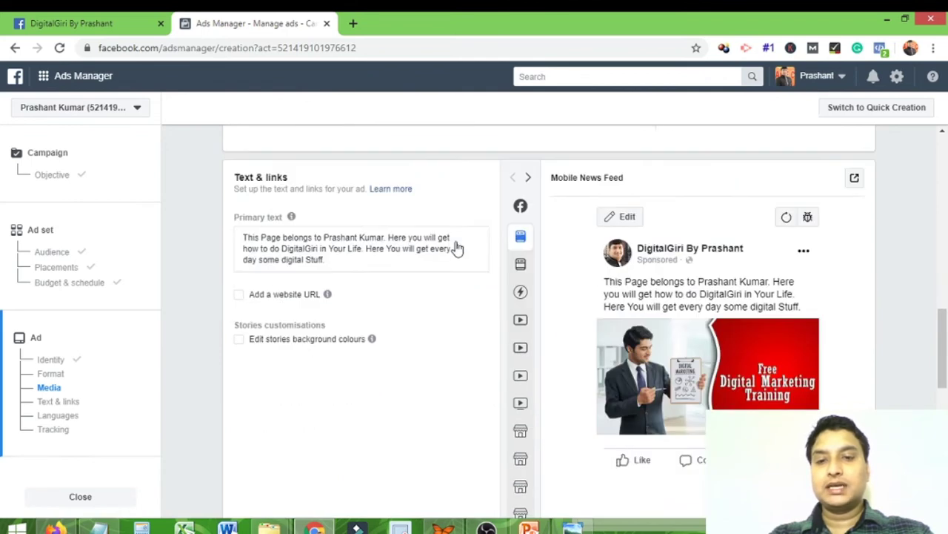
pyautogui.scroll(1, 437, 248)
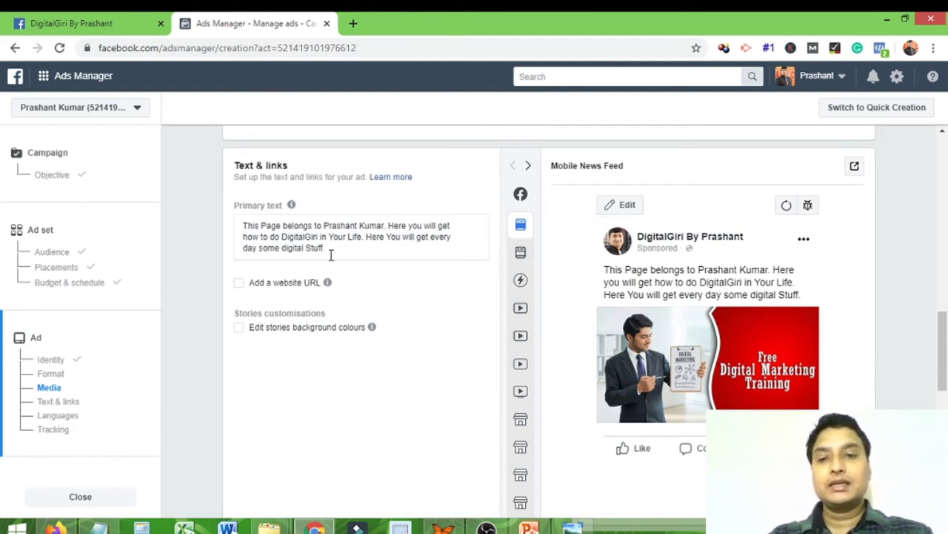
pyautogui.moveTo(330, 254); pyautogui.dragTo(236, 221)
pyautogui.press('BackSpace')
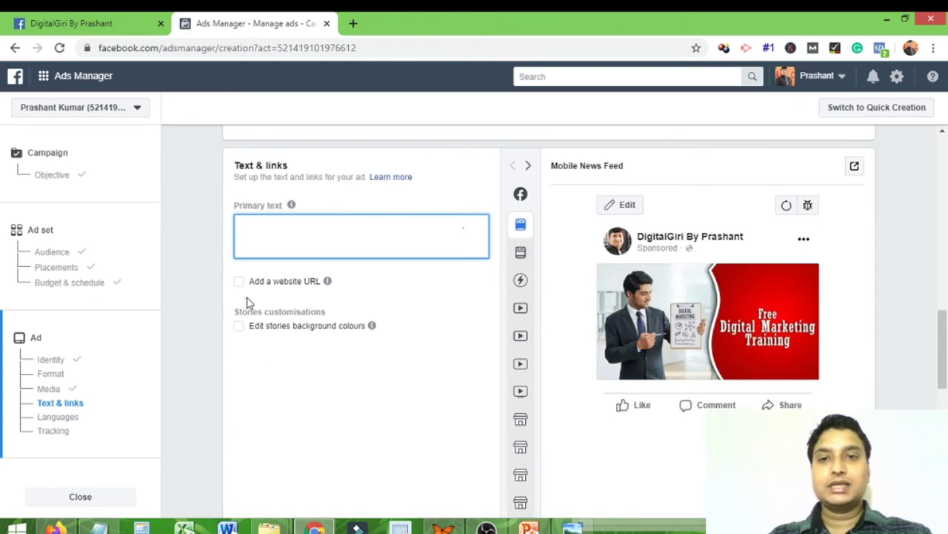
# Switch to Microsoft Word and write "Learn Digital Marketing Online" as the first line of ad copy in a blank document
pyautogui.click(228, 527)
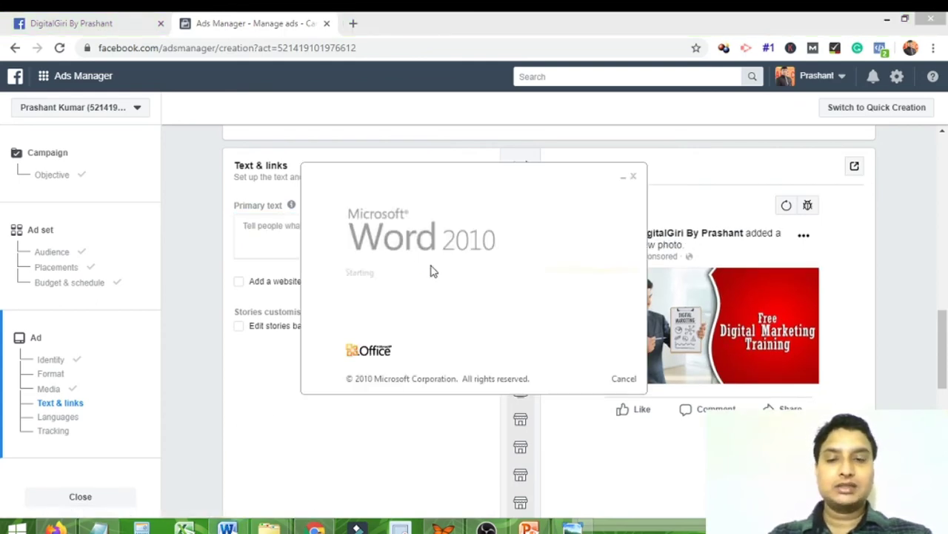
pyautogui.click(657, 84)
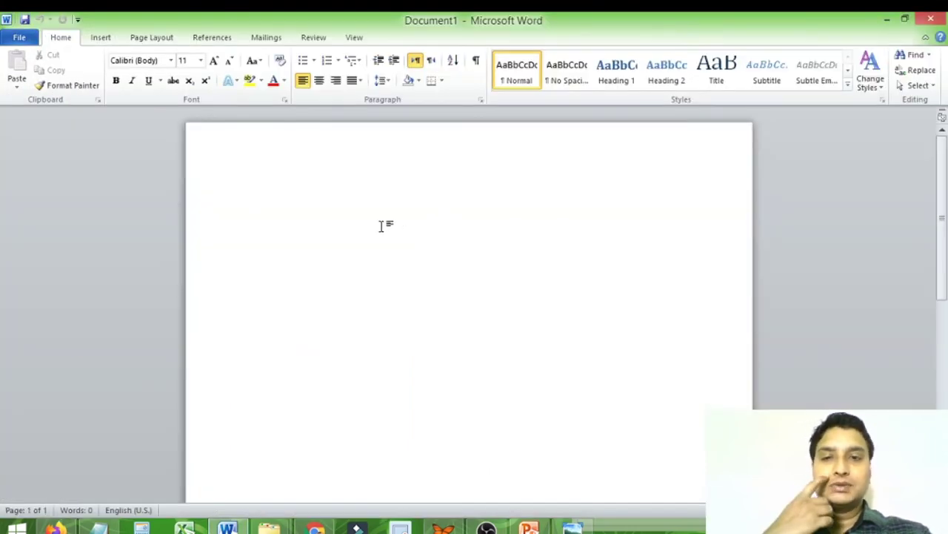
pyautogui.write('Lear')
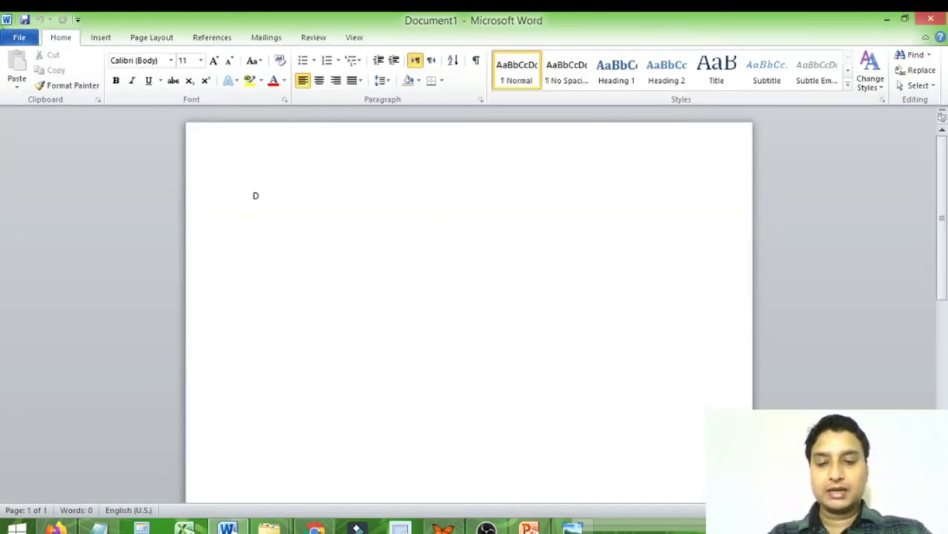
pyautogui.write('n ')
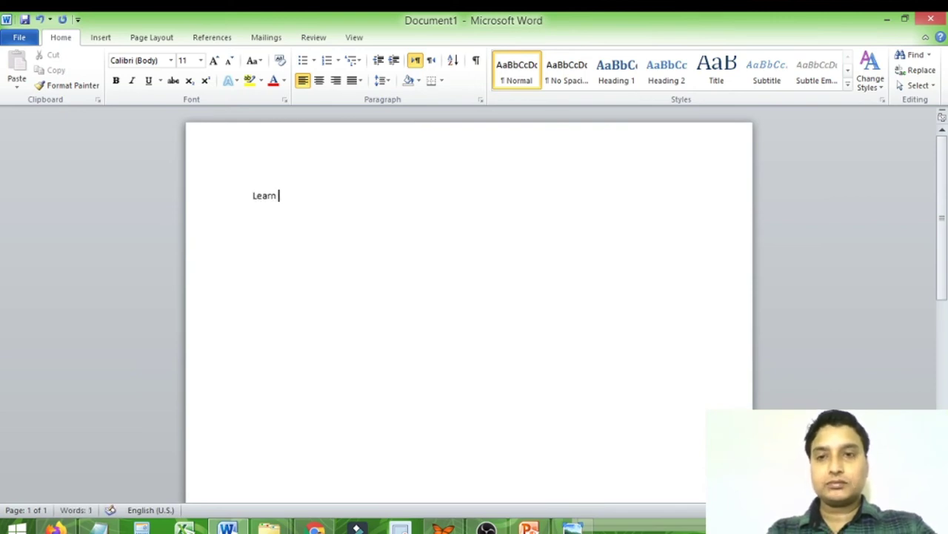
pyautogui.write('Des')
pyautogui.press('BackSpace')
pyautogui.press('BackSpace')
pyautogui.write('igning')
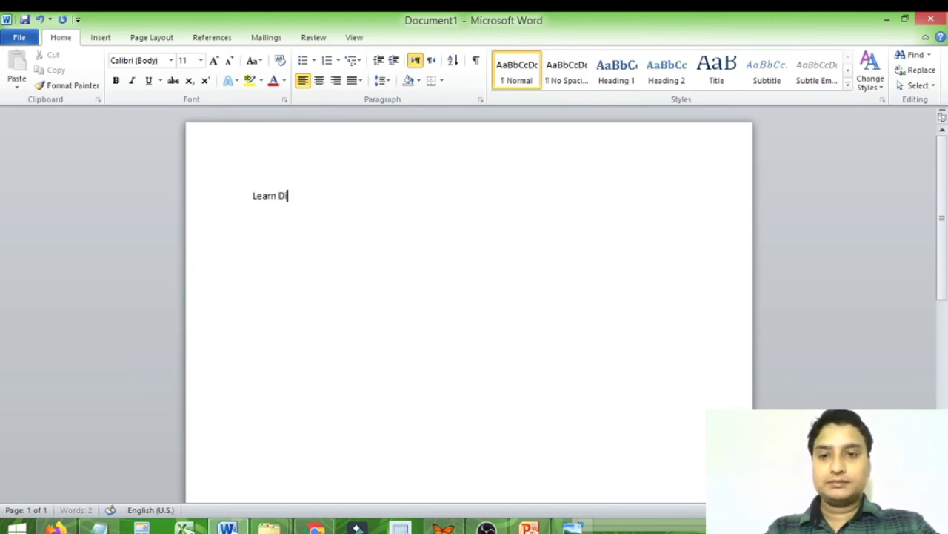
pyautogui.press('BackSpace')
pyautogui.press('BackSpace')
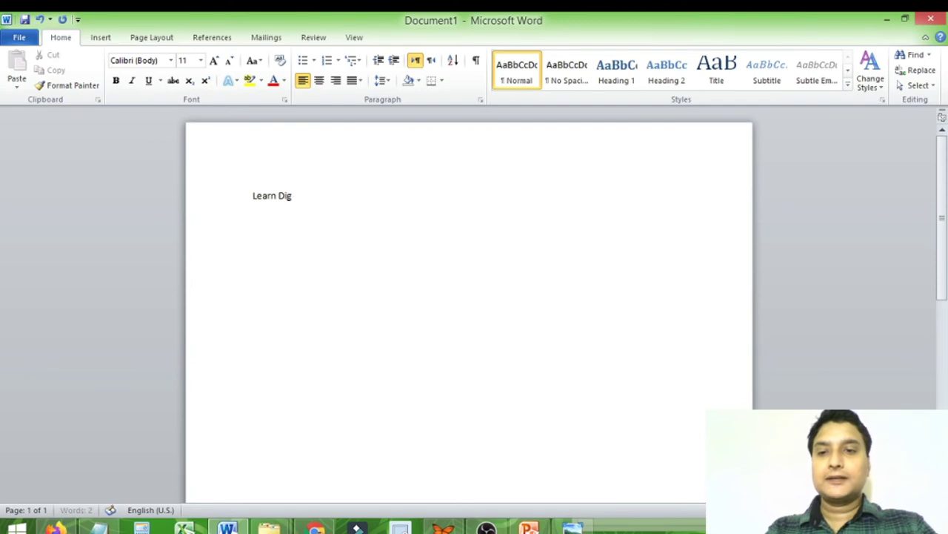
pyautogui.write('ital Mar')
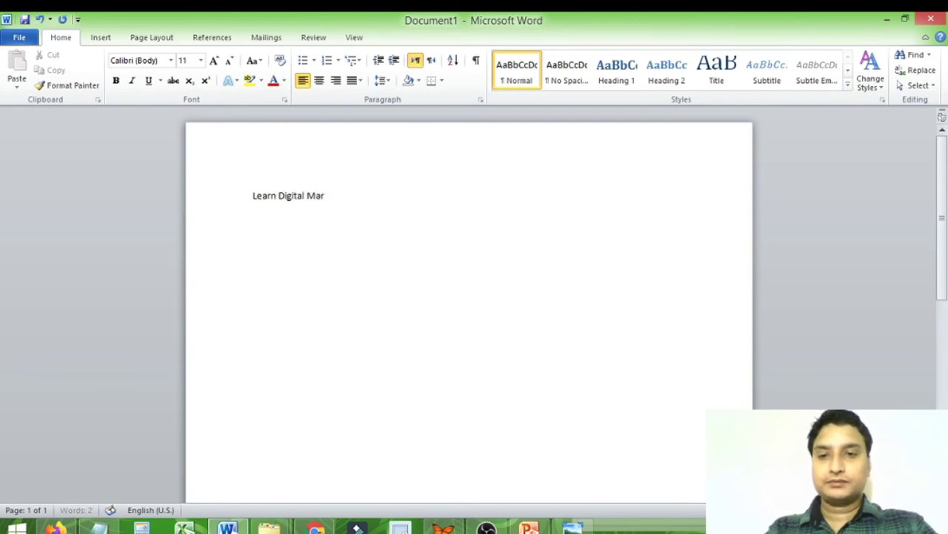
pyautogui.write('keting On')
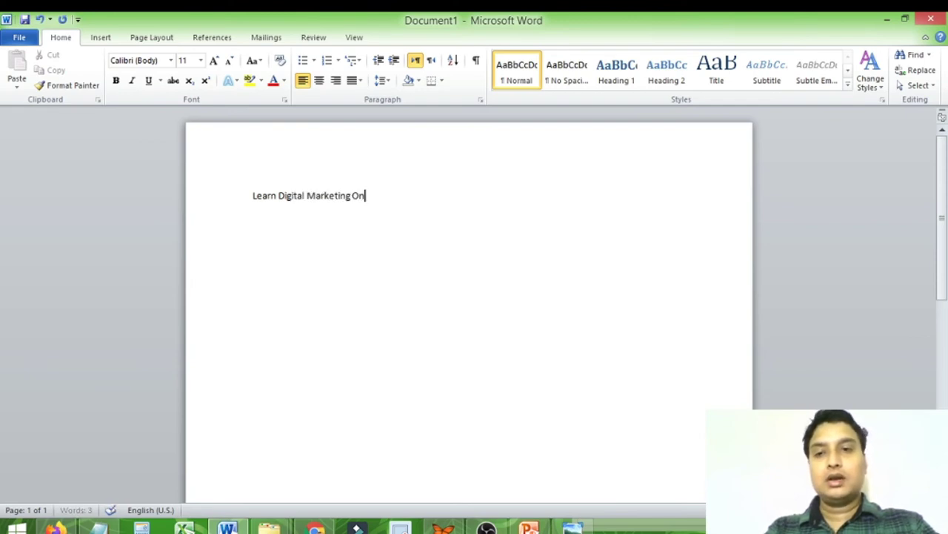
pyautogui.write('line')
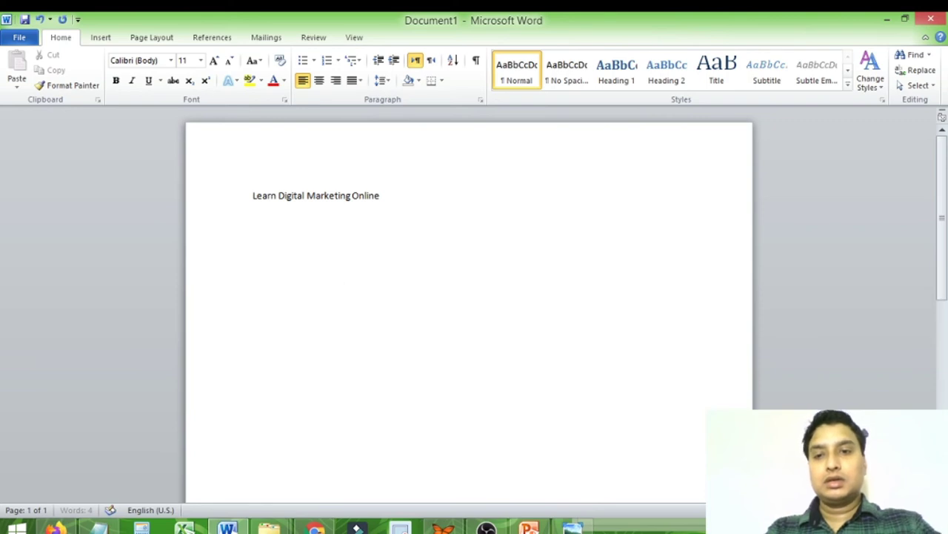
# Add the second line "Do you Now Digital Marketing is Future ?" below the first line of ad copy
pyautogui.press('Return')
pyautogui.write('Do you ')
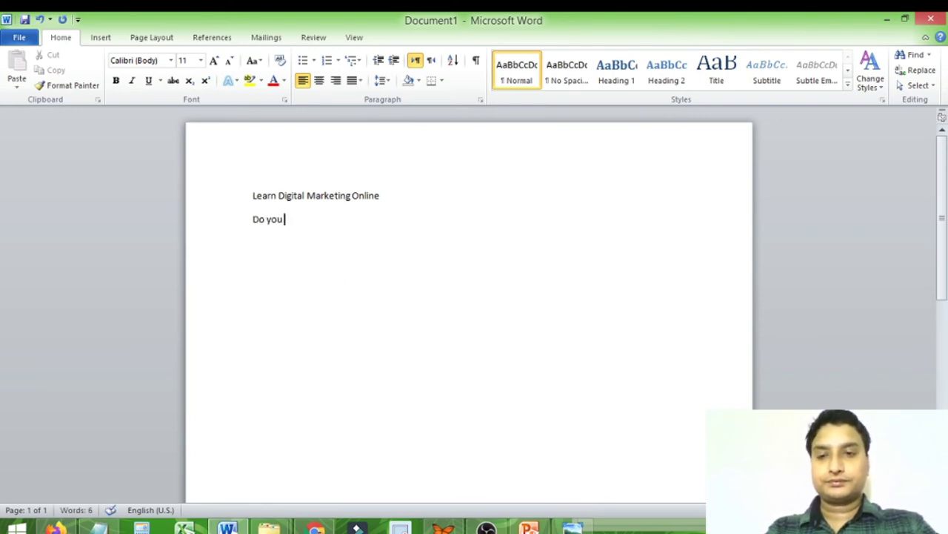
pyautogui.write('Now Digi')
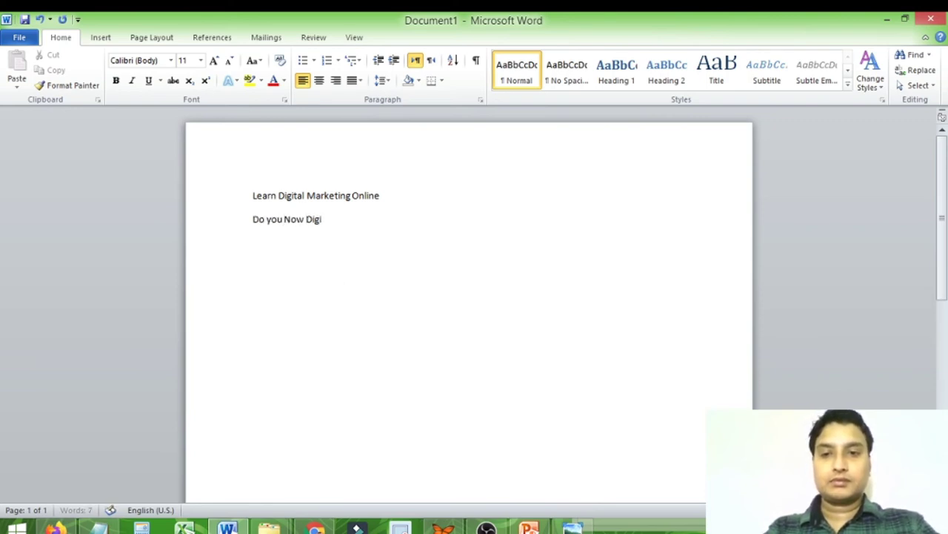
pyautogui.write('tal Marketing')
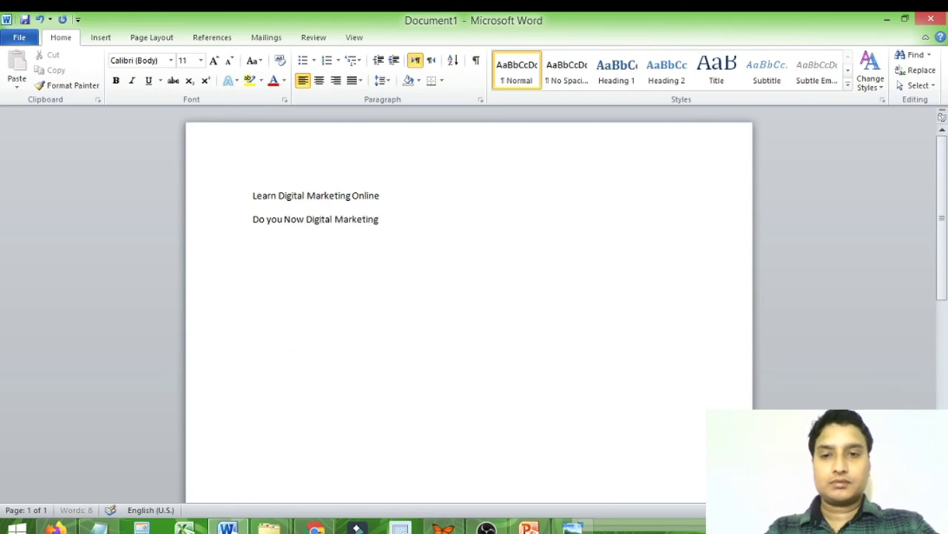
pyautogui.write(' is Futur')
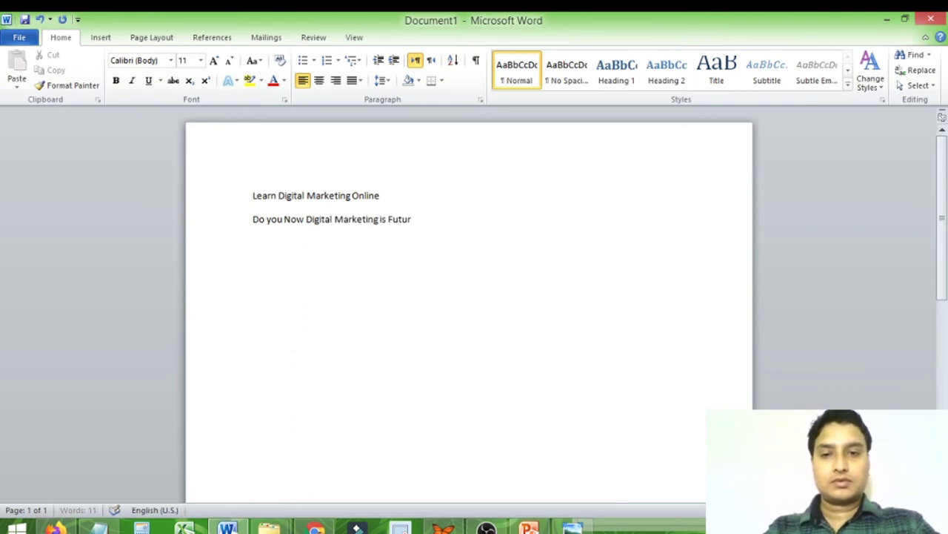
pyautogui.write('e ?')
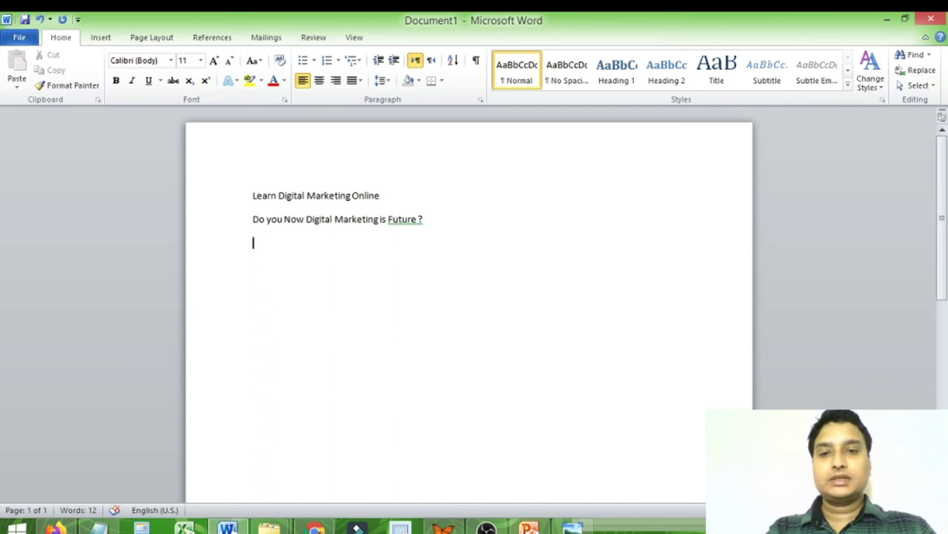
# Apply the suggested grammar corrections "Future?" and "now" to the second line of the ad copy
pyautogui.rightClick(412, 220)
pyautogui.click(446, 232)
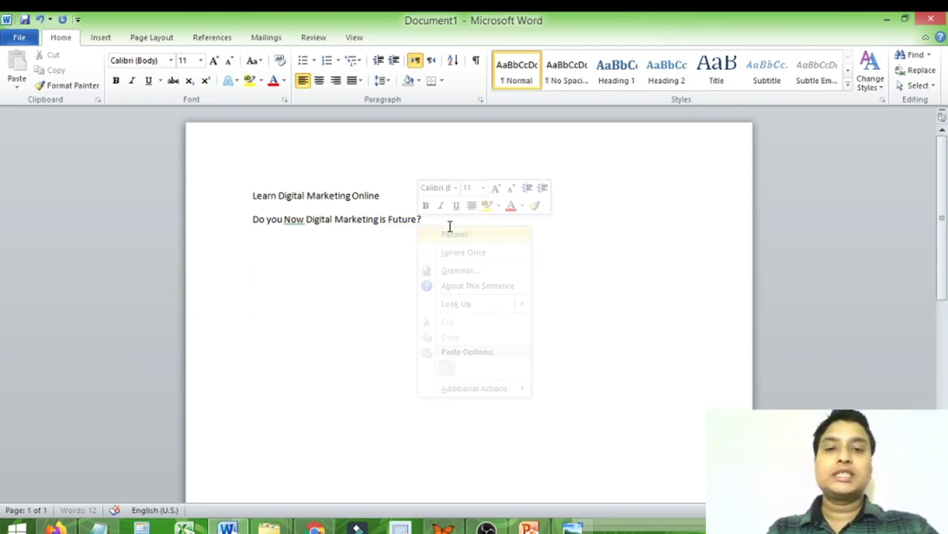
pyautogui.rightClick(296, 220)
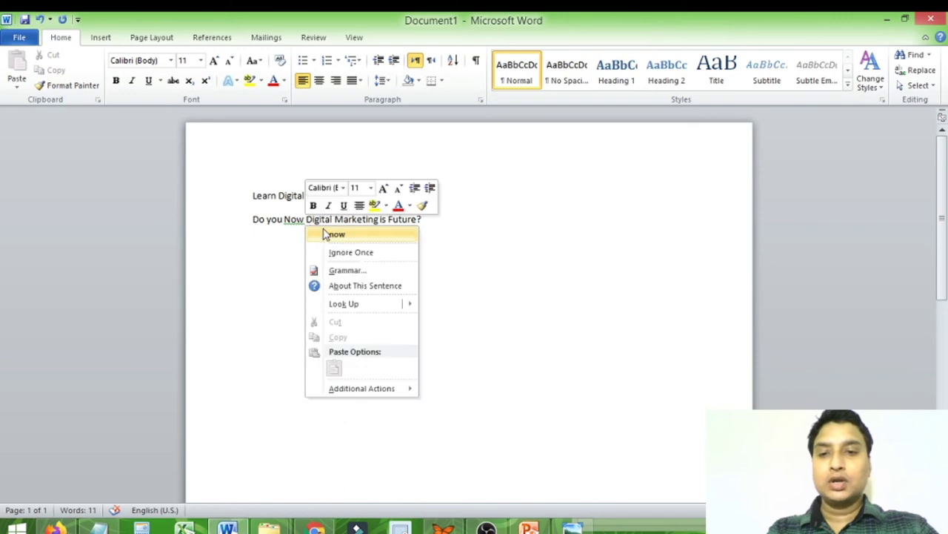
pyautogui.click(414, 229)
pyautogui.click(435, 218)
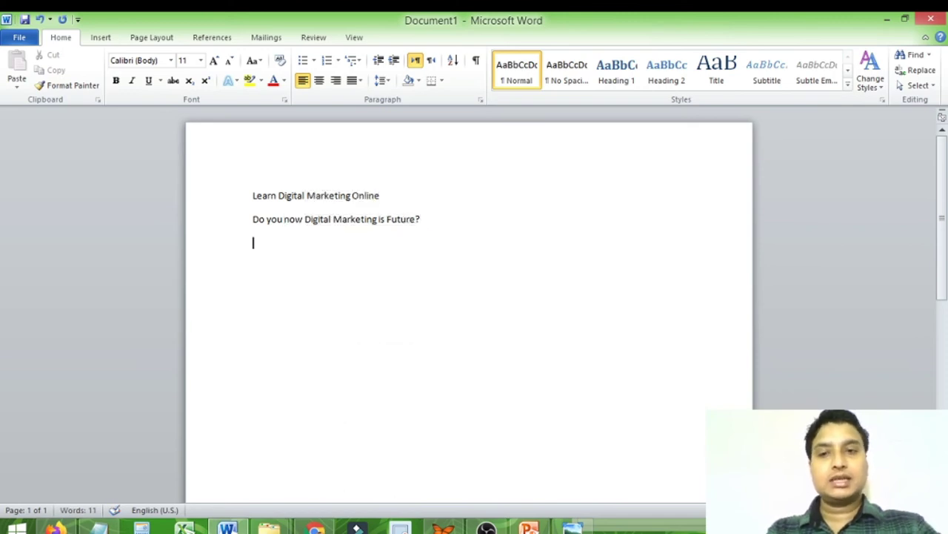
# Begin the third line of the ad copy with "30% People lose"
pyautogui.write('Ma')
pyautogui.press('BackSpace')
pyautogui.press('BackSpace')
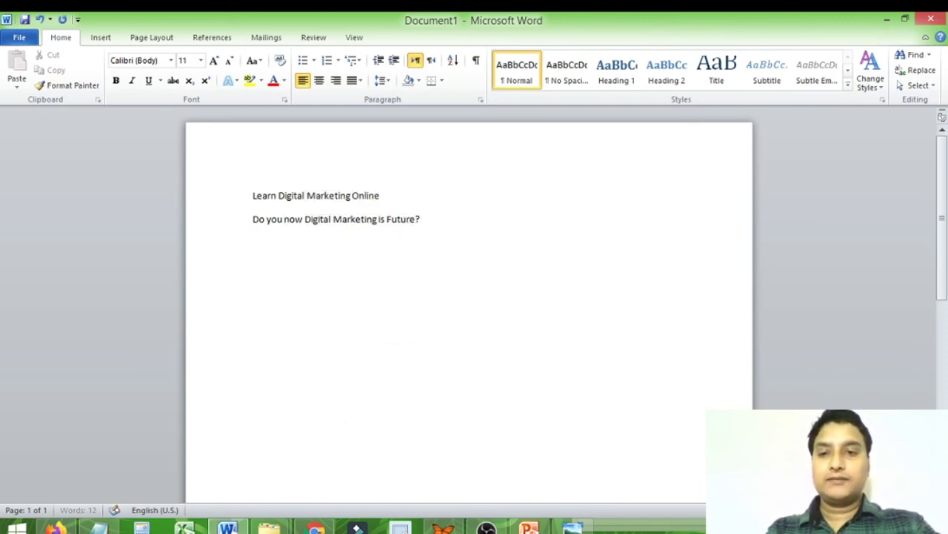
pyautogui.write('30')
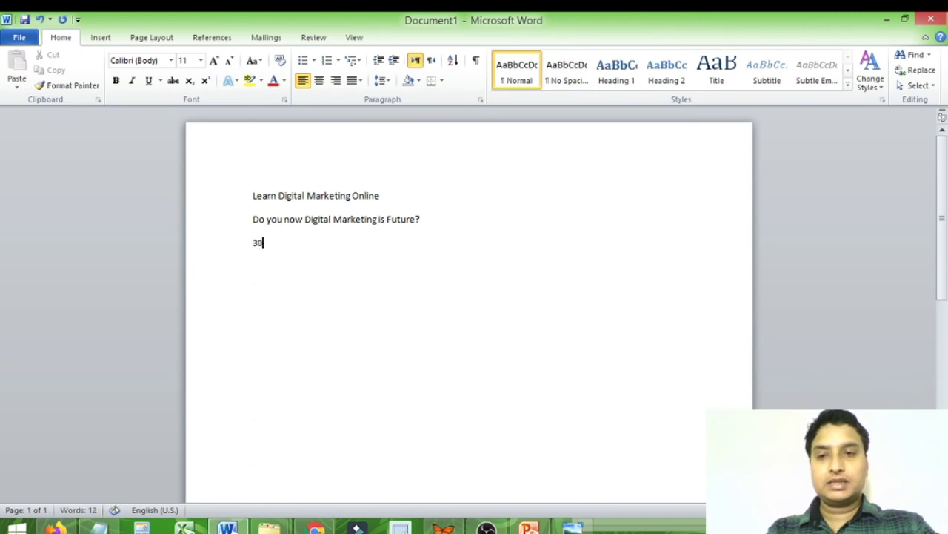
pyautogui.write('% People los')
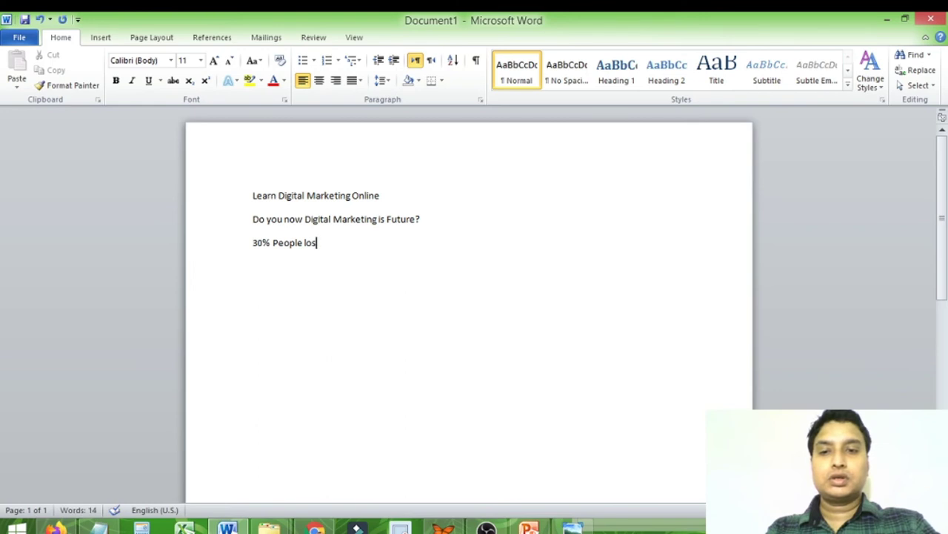
pyautogui.write('e')
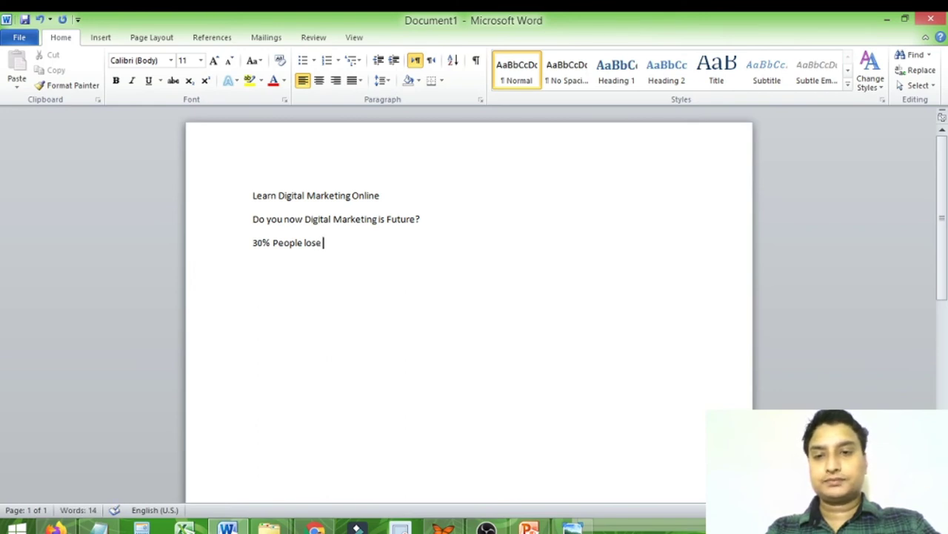